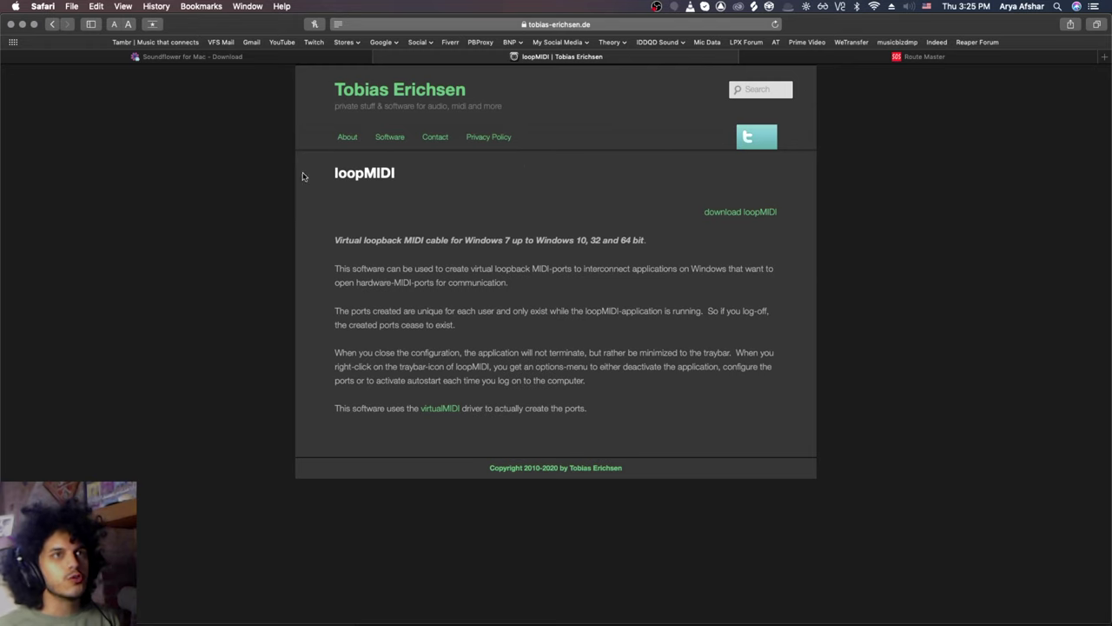
Hide Safari, launch Audio MIDI Setup via Spotlight, and show the MIDI Studio window
{"action": "left_click", "coordinate": [22, 24]}
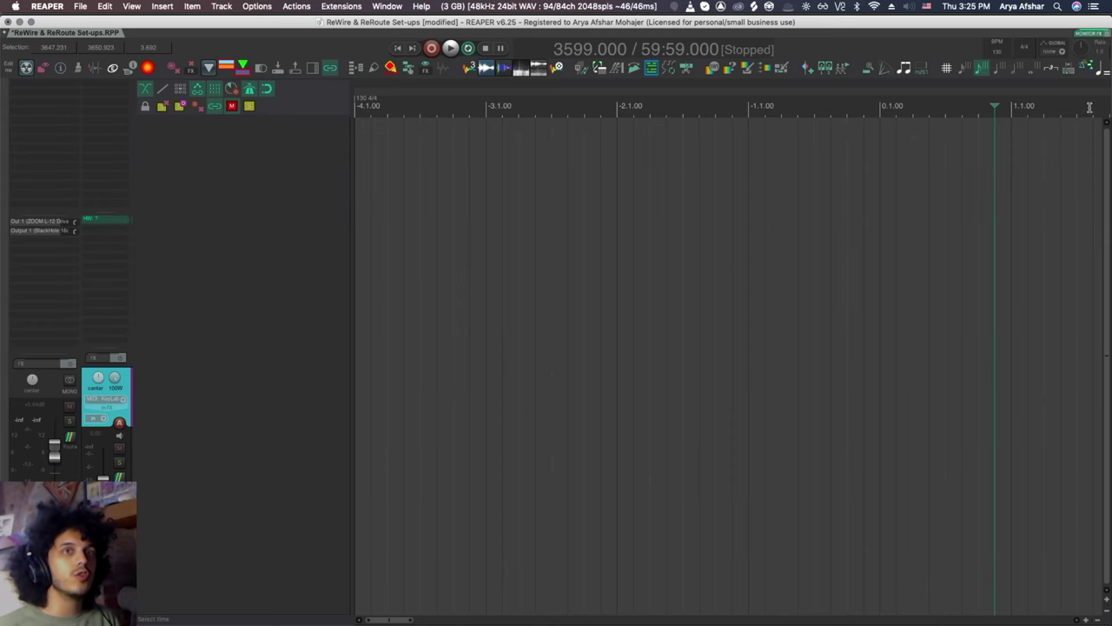
{"action": "left_click", "coordinate": [1059, 7]}
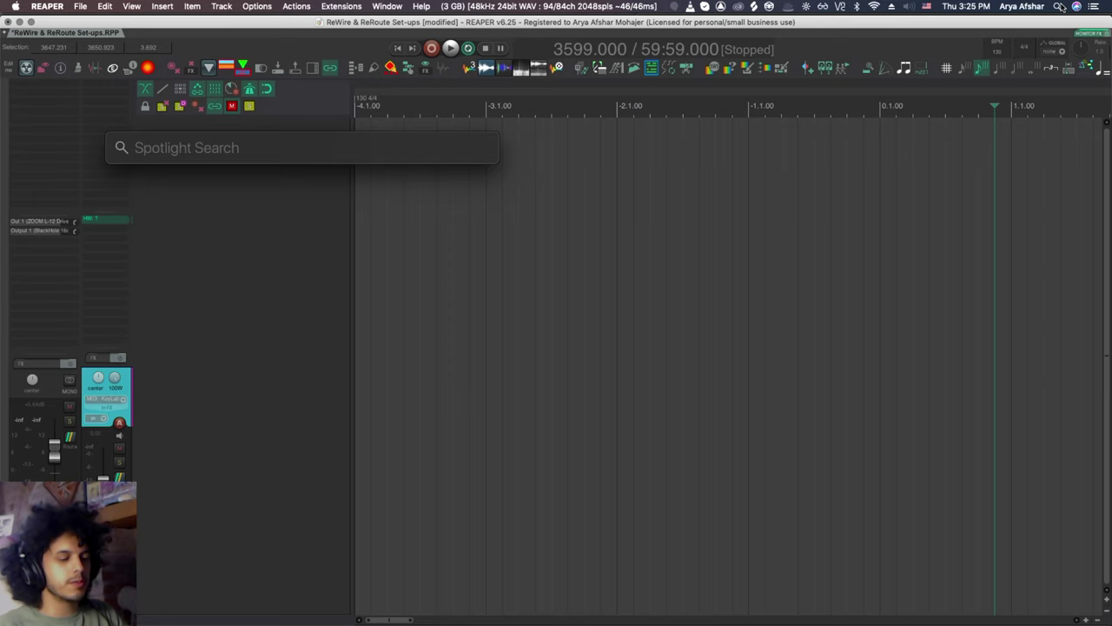
{"action": "type", "text": "audio"}
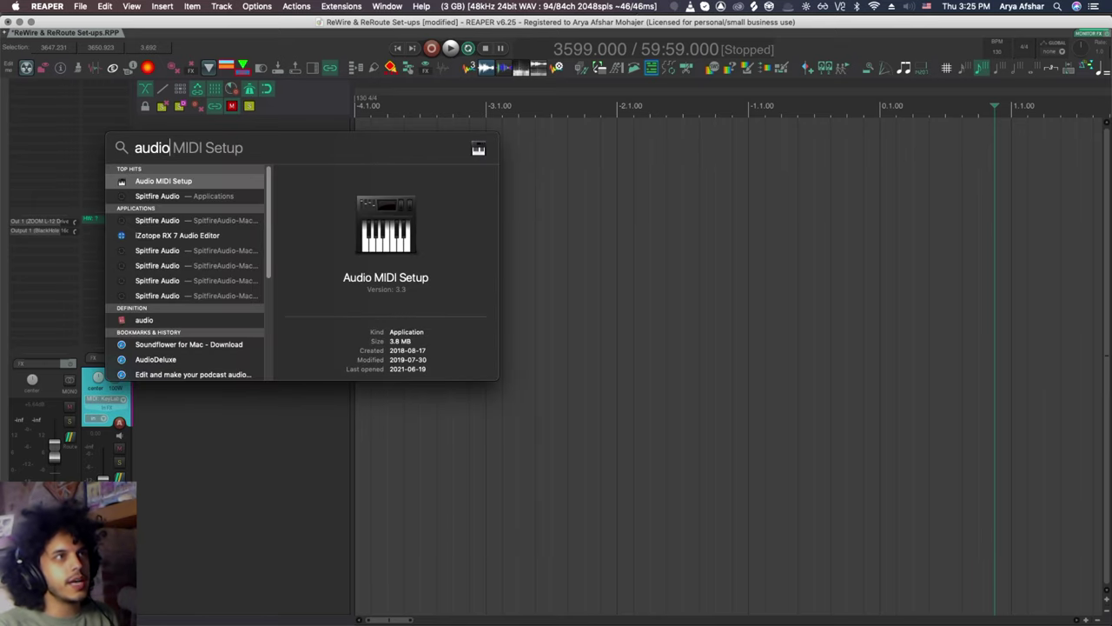
{"action": "key", "text": "Return"}
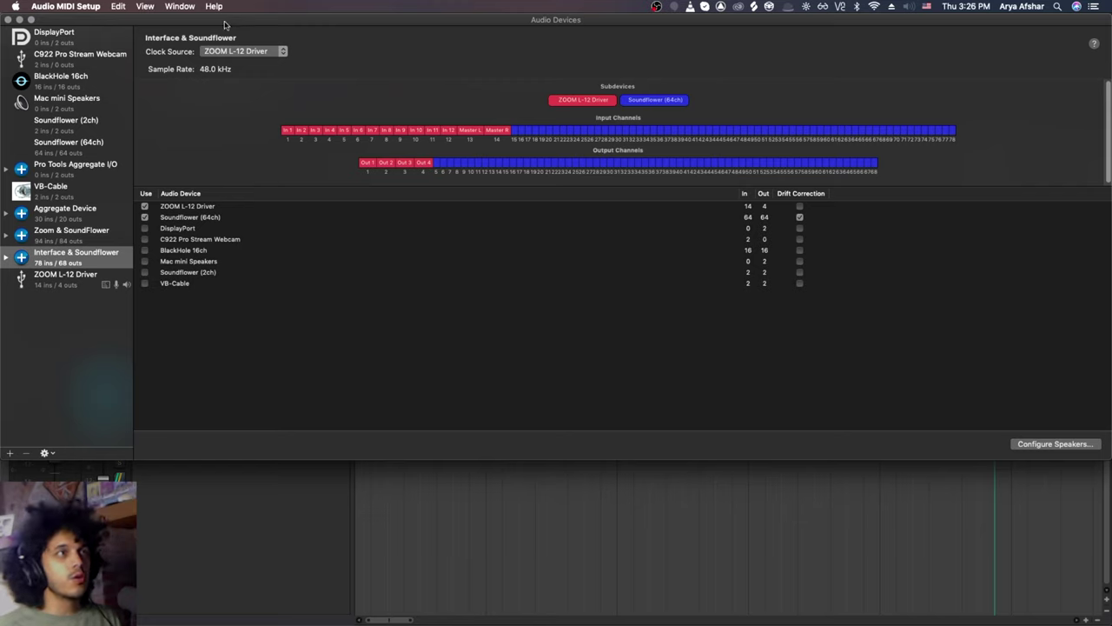
{"action": "left_click", "coordinate": [181, 7]}
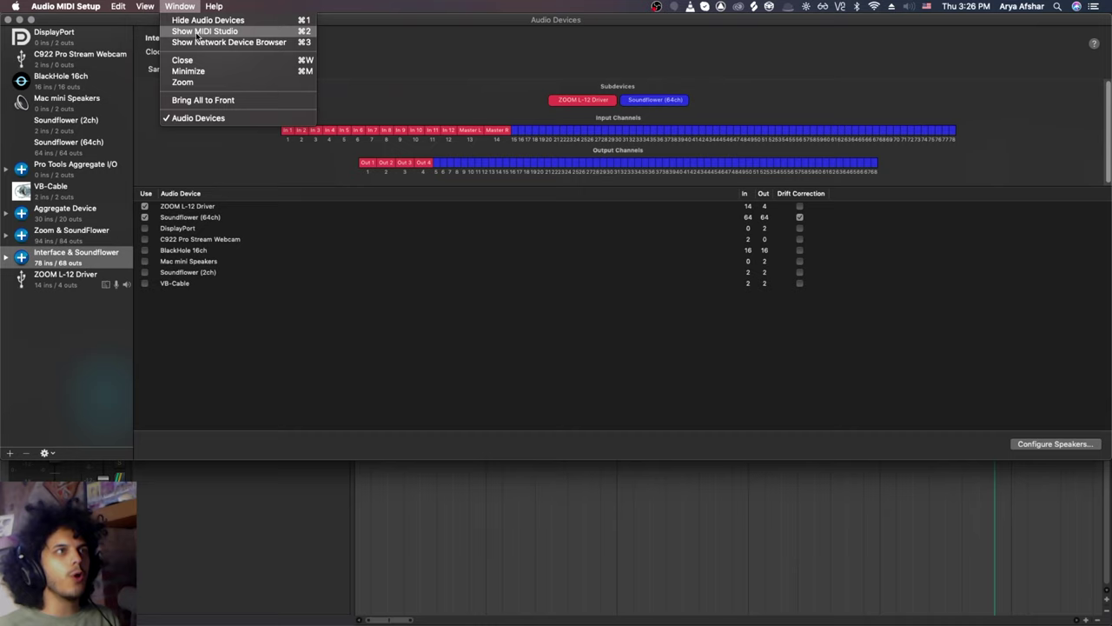
{"action": "left_click", "coordinate": [204, 31]}
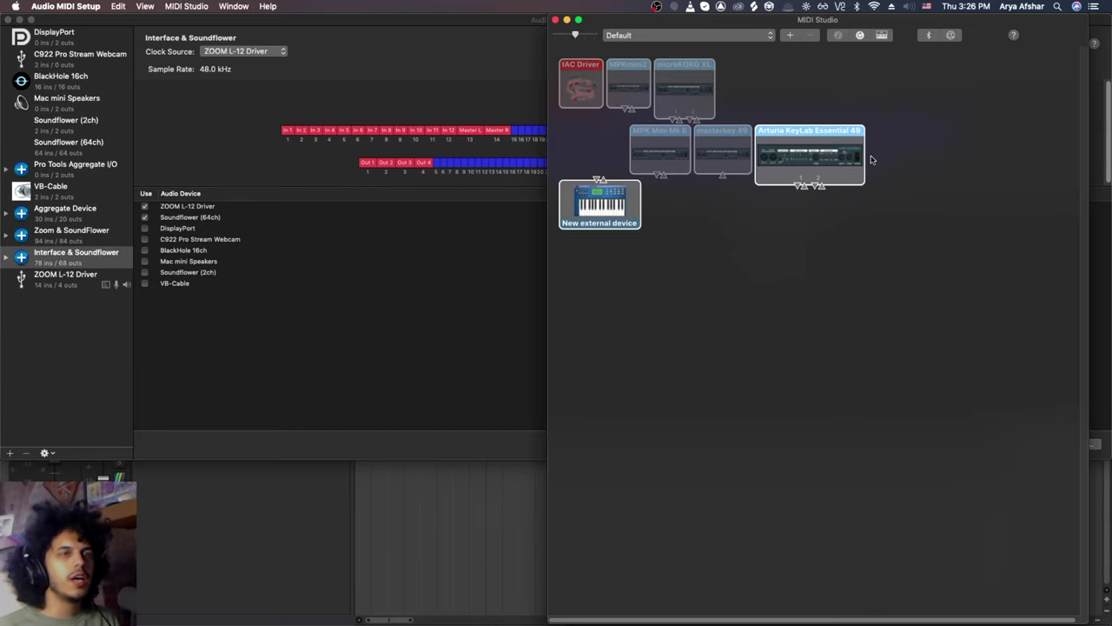
Bring the IAC Driver online and rename its first port to 'REAPER MIDI Out'
{"action": "double_click", "coordinate": [580, 102]}
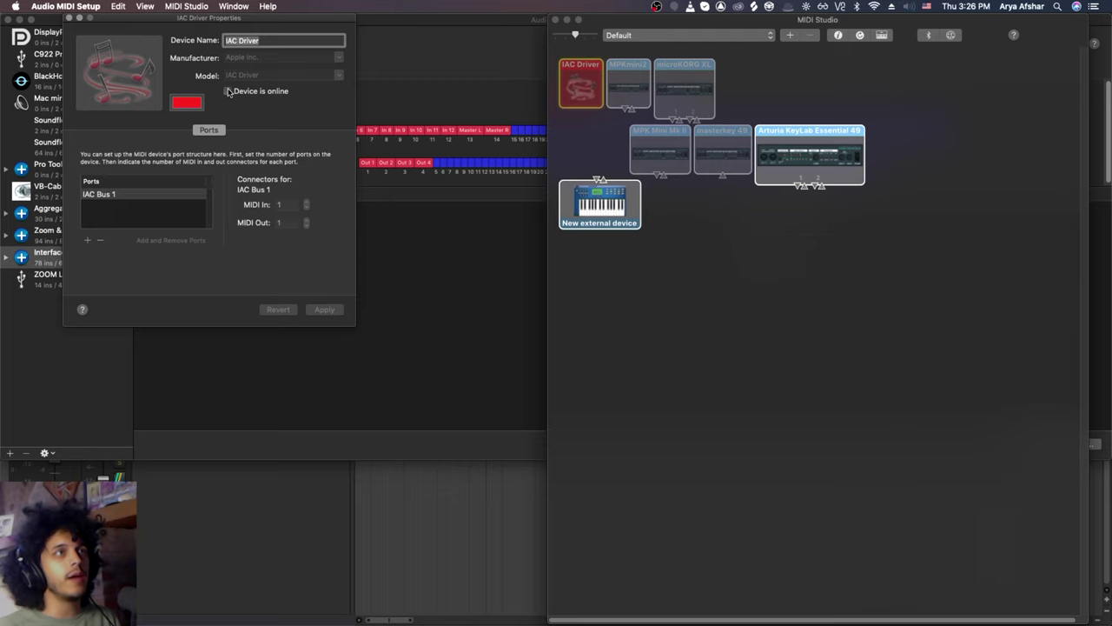
{"action": "left_click", "coordinate": [229, 91]}
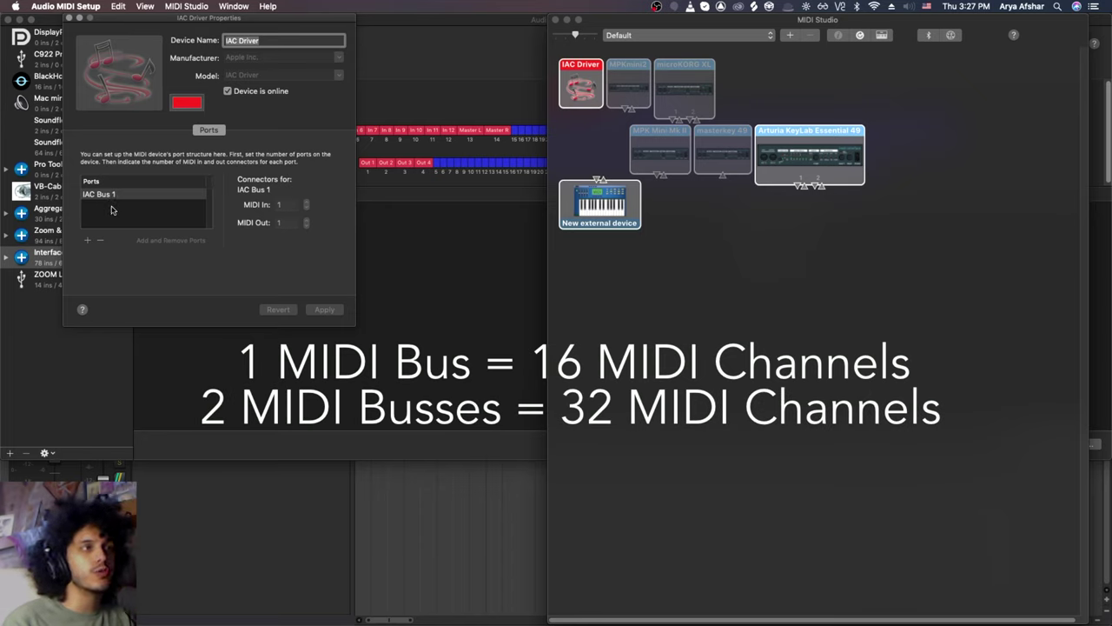
{"action": "double_click", "coordinate": [113, 194]}
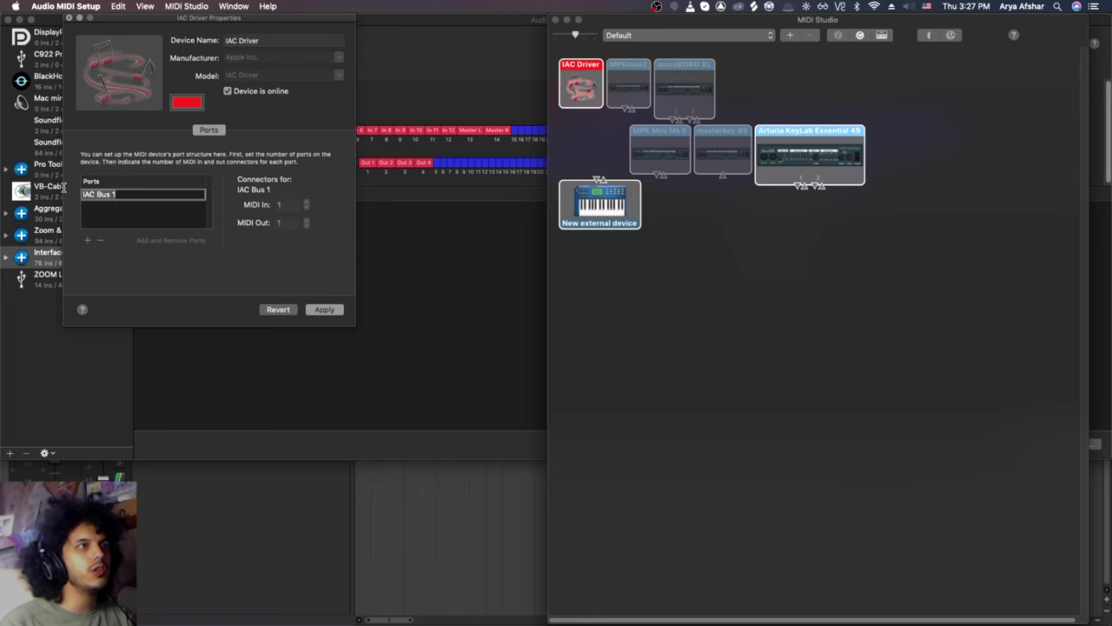
{"action": "type", "text": "REAPER "}
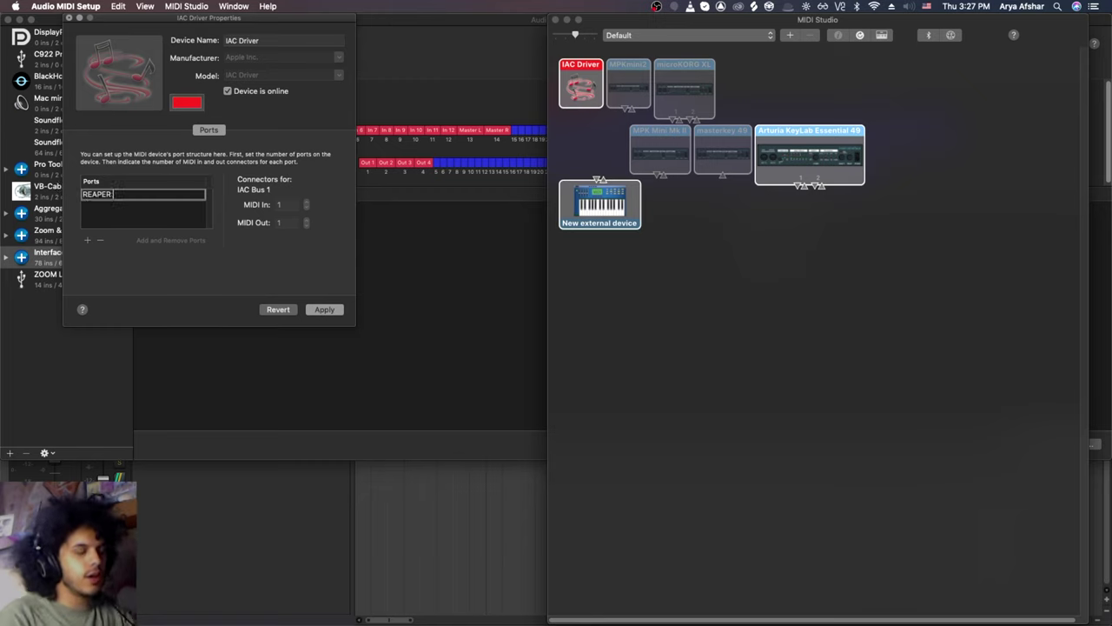
{"action": "type", "text": "MIDI Out"}
{"action": "key", "text": "Return"}
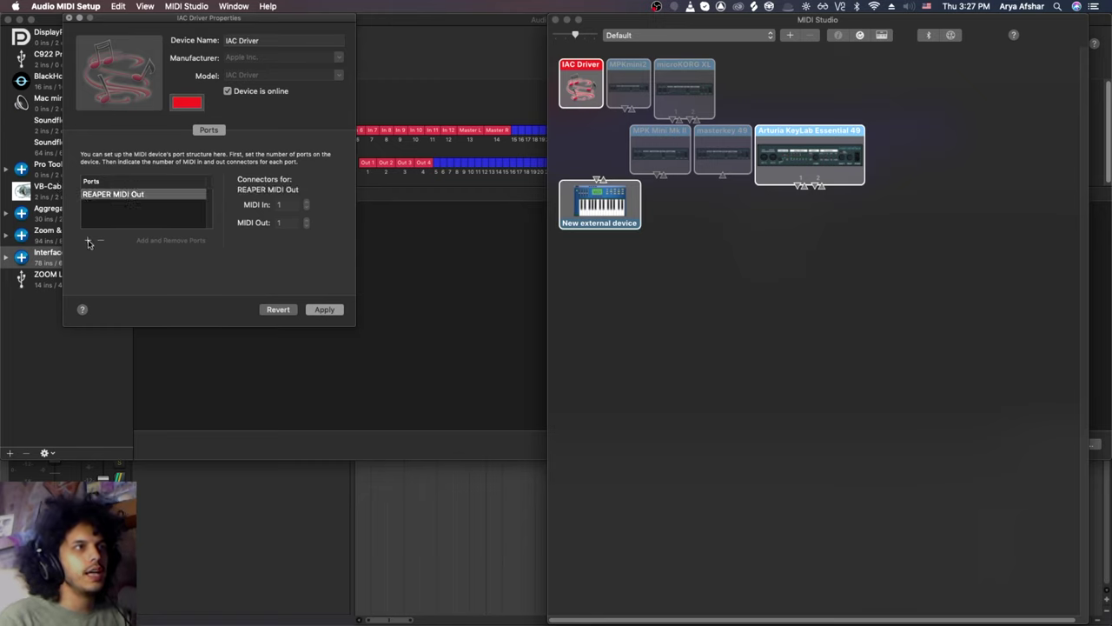
Add a second IAC port named 'Live 11 MIDI Out', apply the changes and close the dialog
{"action": "left_click", "coordinate": [87, 239]}
{"action": "double_click", "coordinate": [109, 207]}
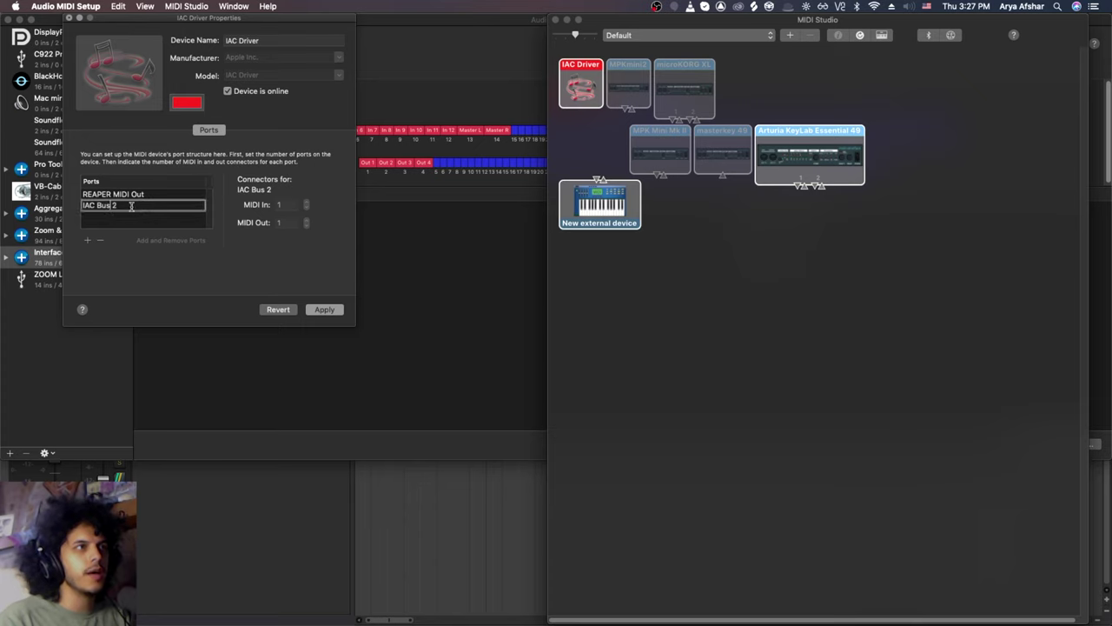
{"action": "type", "text": "Live 11 MIDI Out"}
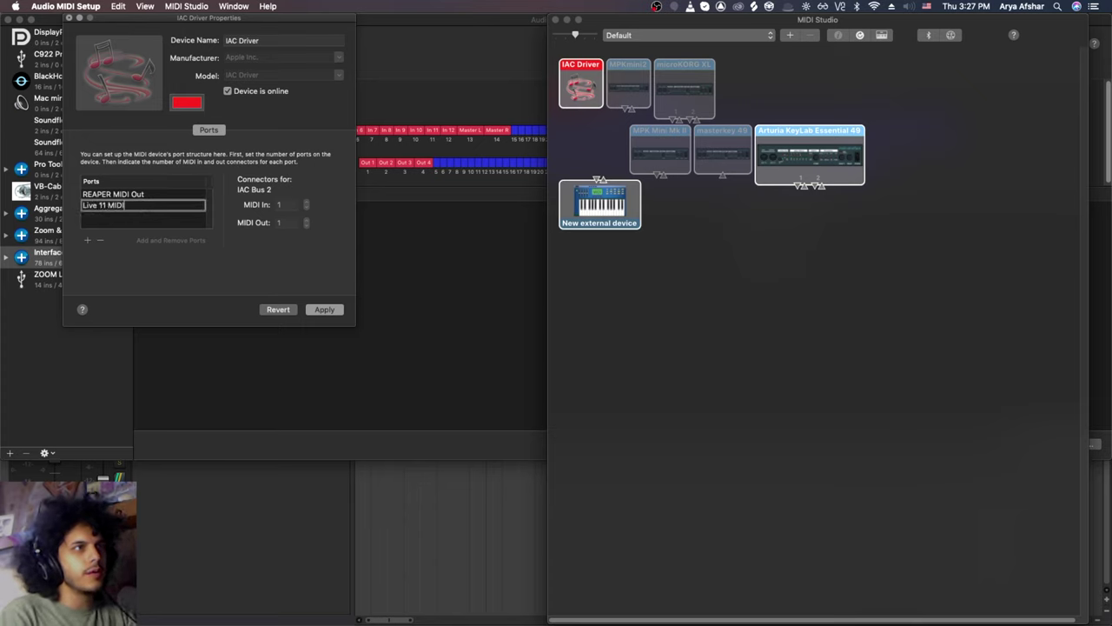
{"action": "key", "text": "Return"}
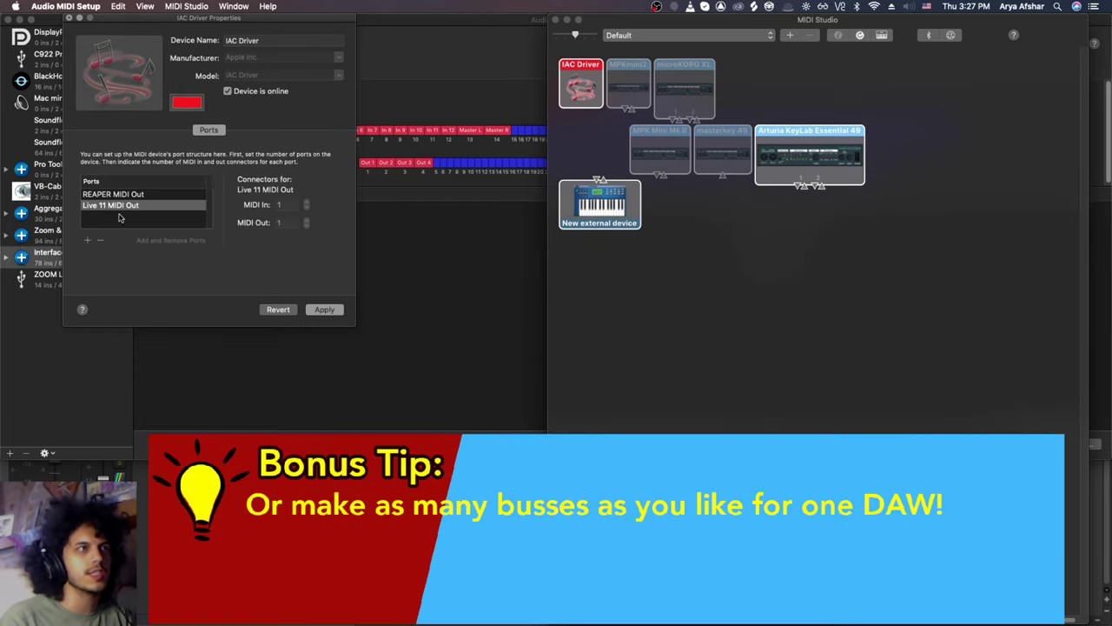
{"action": "left_click", "coordinate": [124, 195]}
{"action": "left_click", "coordinate": [333, 310]}
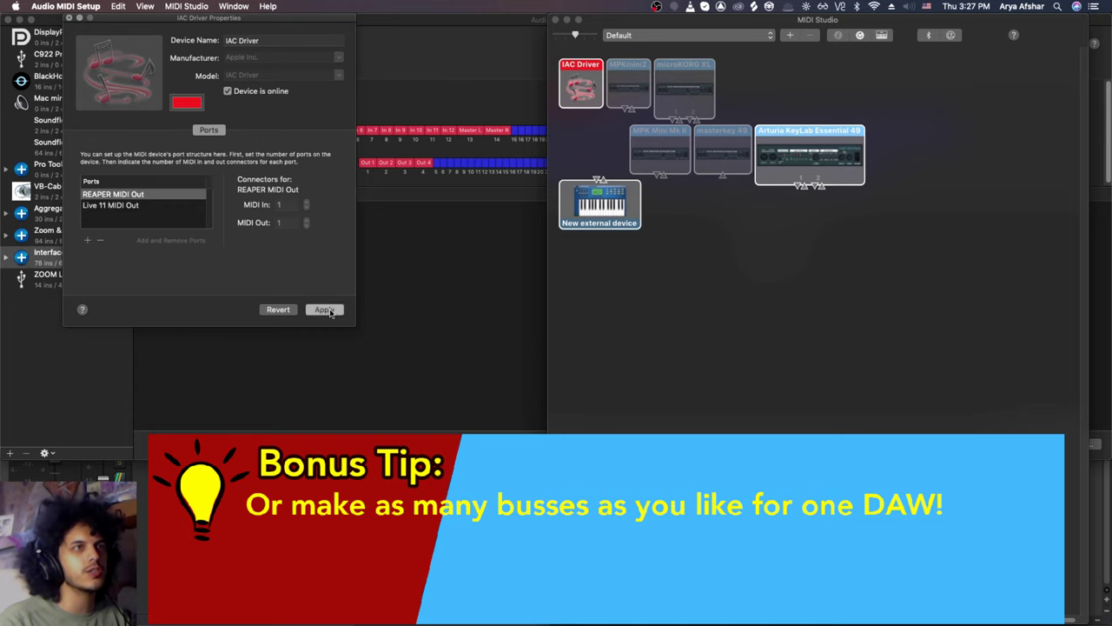
{"action": "left_click", "coordinate": [68, 18]}
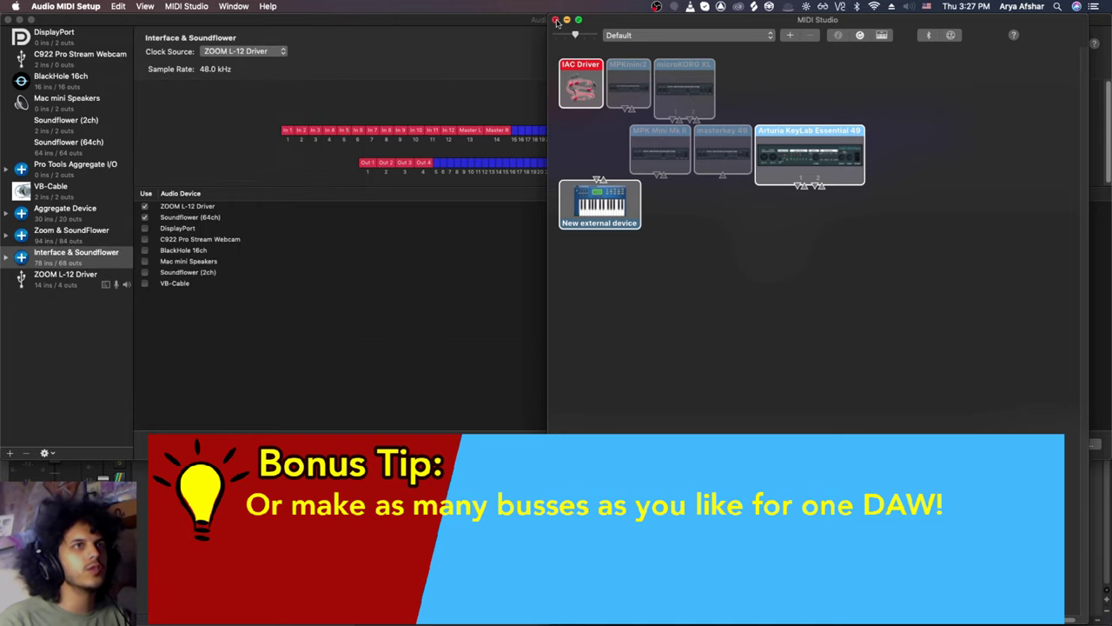
Close Audio MIDI Setup and enable IAC Driver 'REAPER MIDI Out' as a MIDI output in REAPER's preferences
{"action": "left_click", "coordinate": [554, 20]}
{"action": "left_click", "coordinate": [9, 18]}
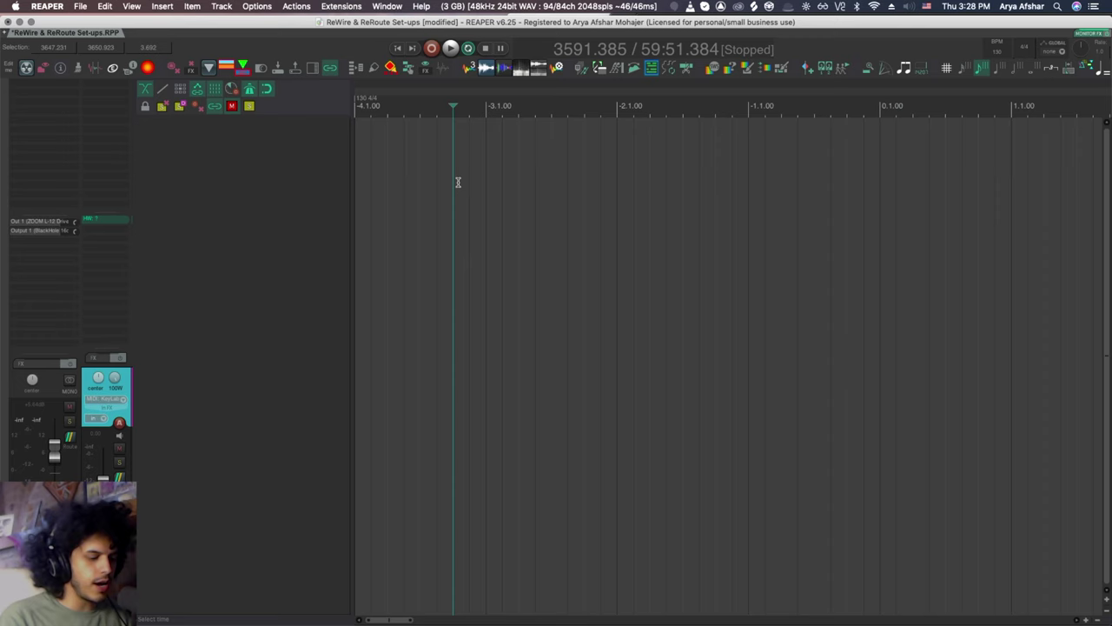
{"action": "key", "text": "super+comma"}
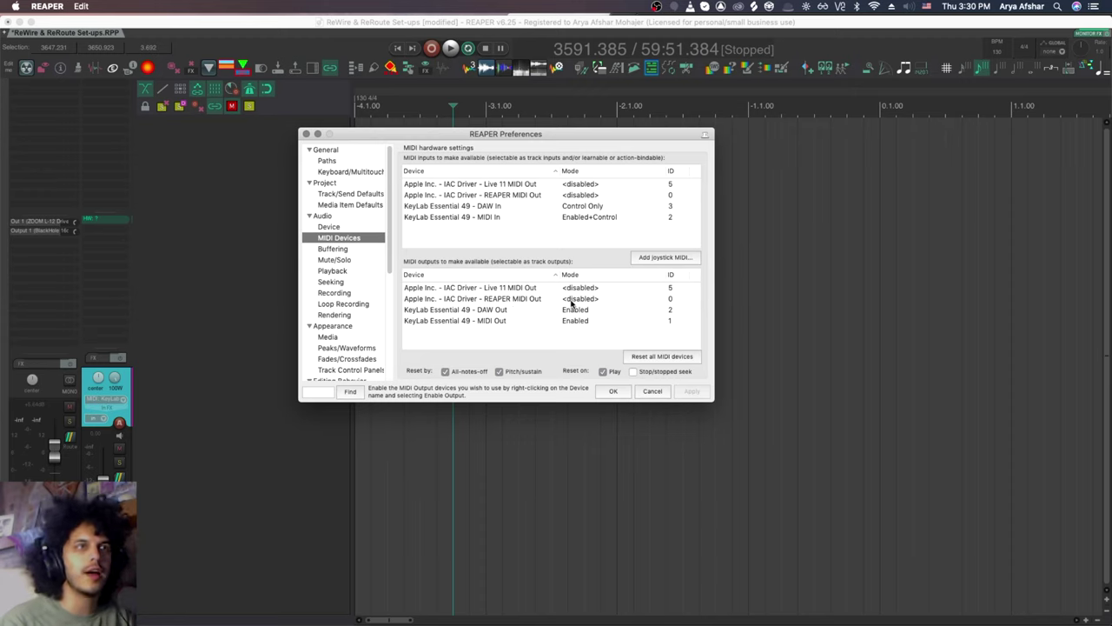
{"action": "left_click", "coordinate": [428, 300]}
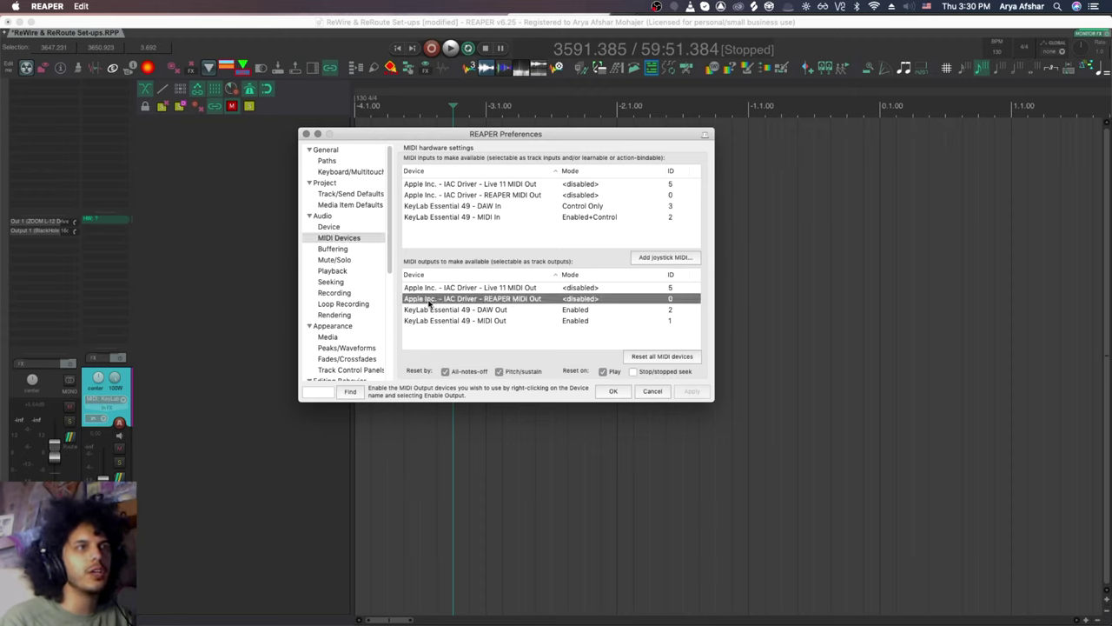
{"action": "right_click", "coordinate": [587, 301]}
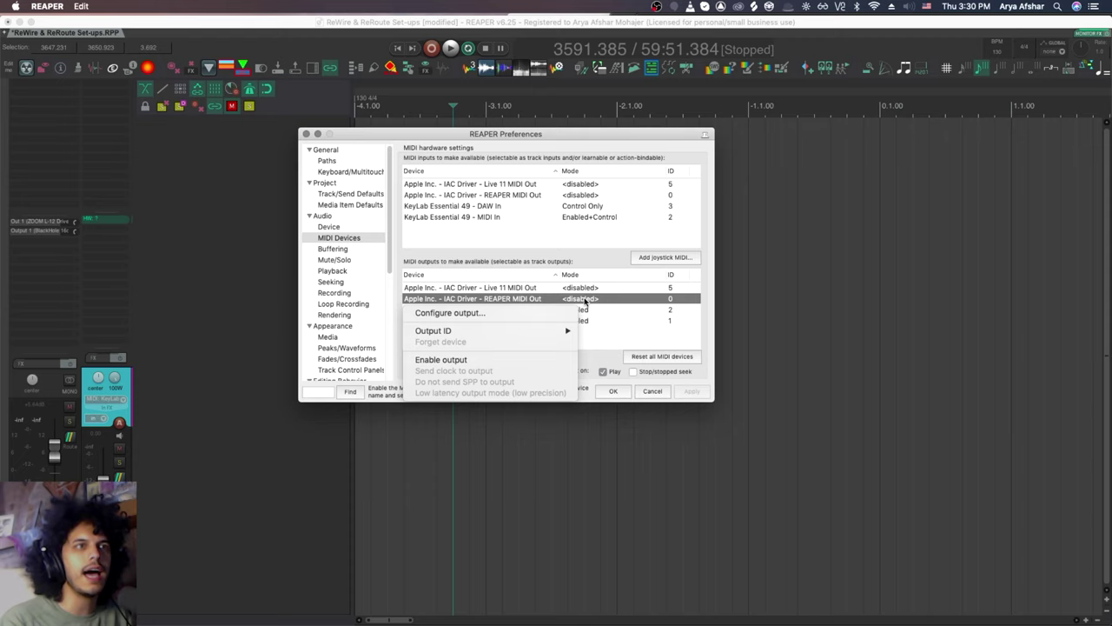
{"action": "left_click", "coordinate": [464, 359]}
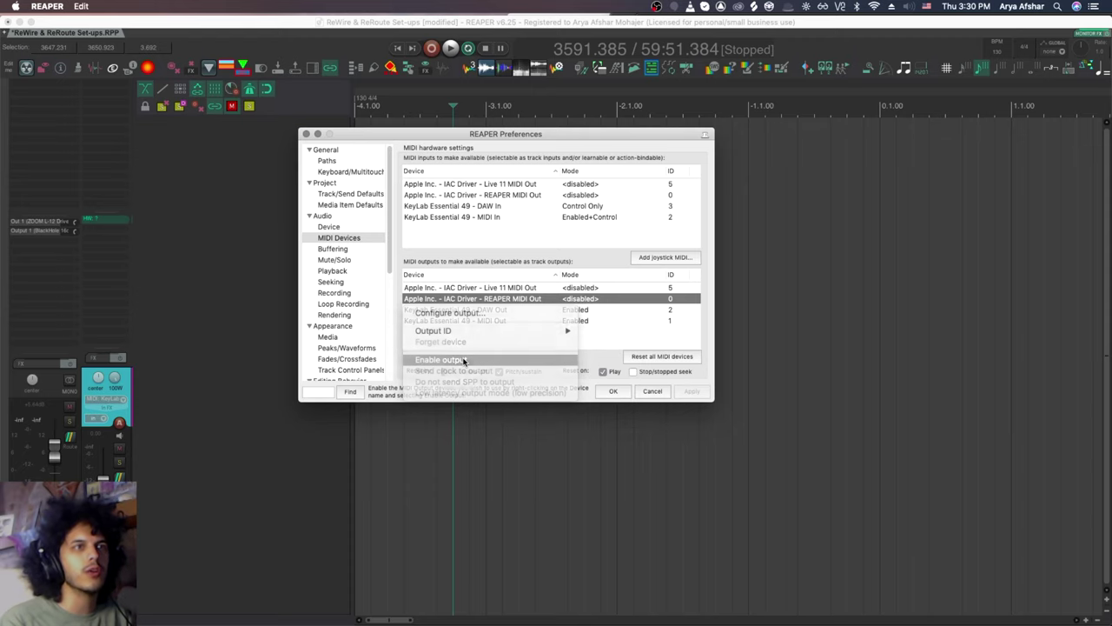
{"action": "left_click", "coordinate": [615, 392]}
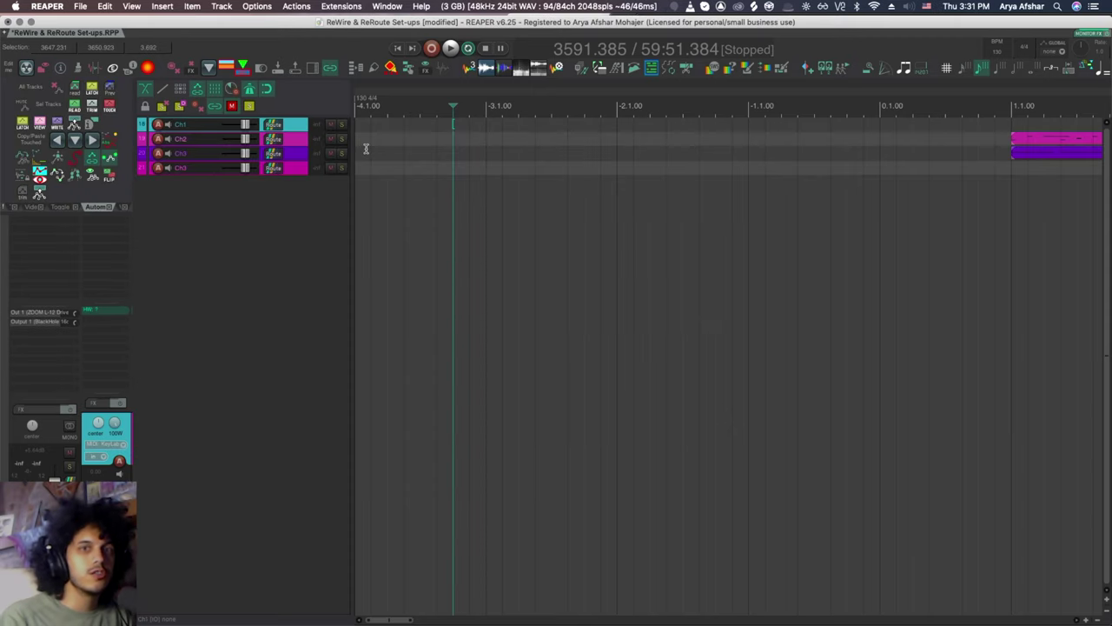
Route track Ch1's MIDI hardware output to IAC Driver REAPER MIDI Out on channel 1
{"action": "right_click", "coordinate": [160, 126]}
{"action": "mouse_move", "coordinate": [234, 270]}
{"action": "mouse_move", "coordinate": [425, 276]}
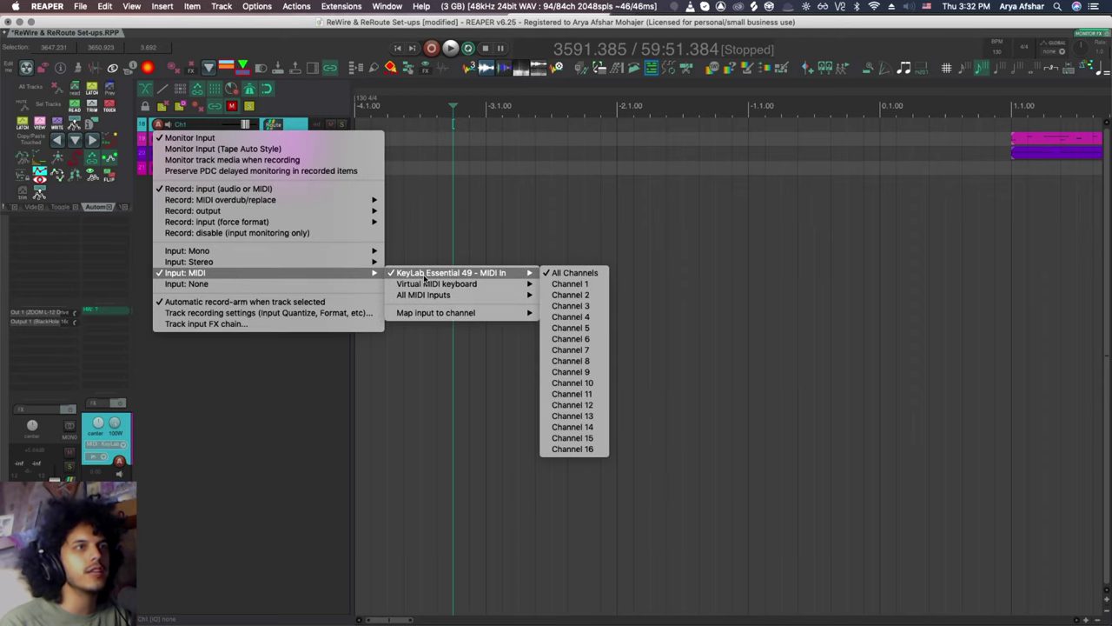
{"action": "left_click", "coordinate": [272, 126]}
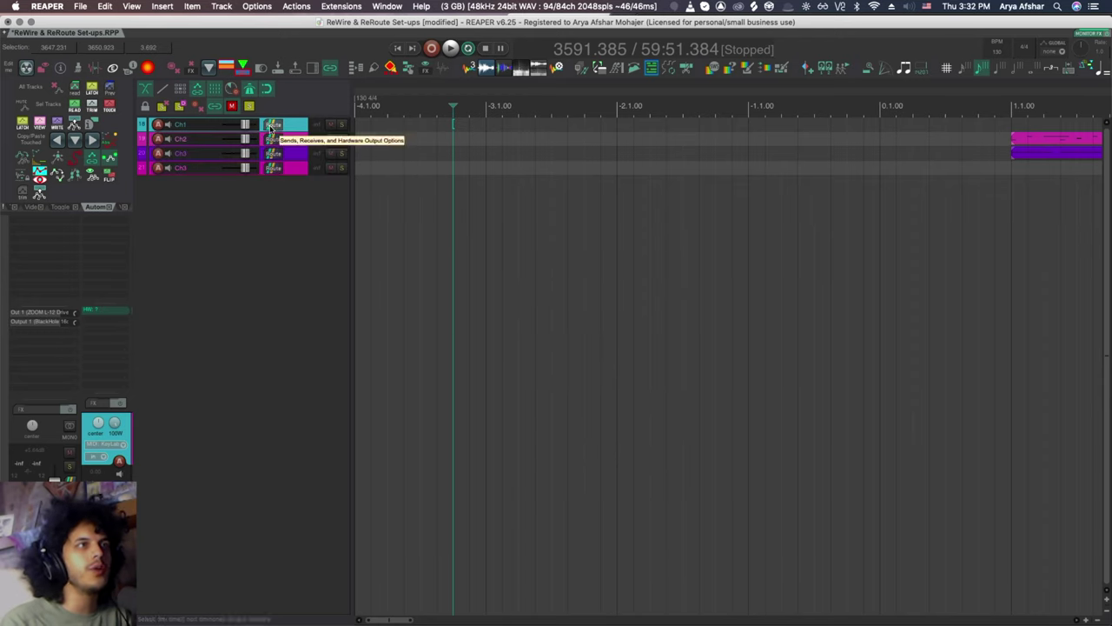
{"action": "left_click", "coordinate": [272, 126]}
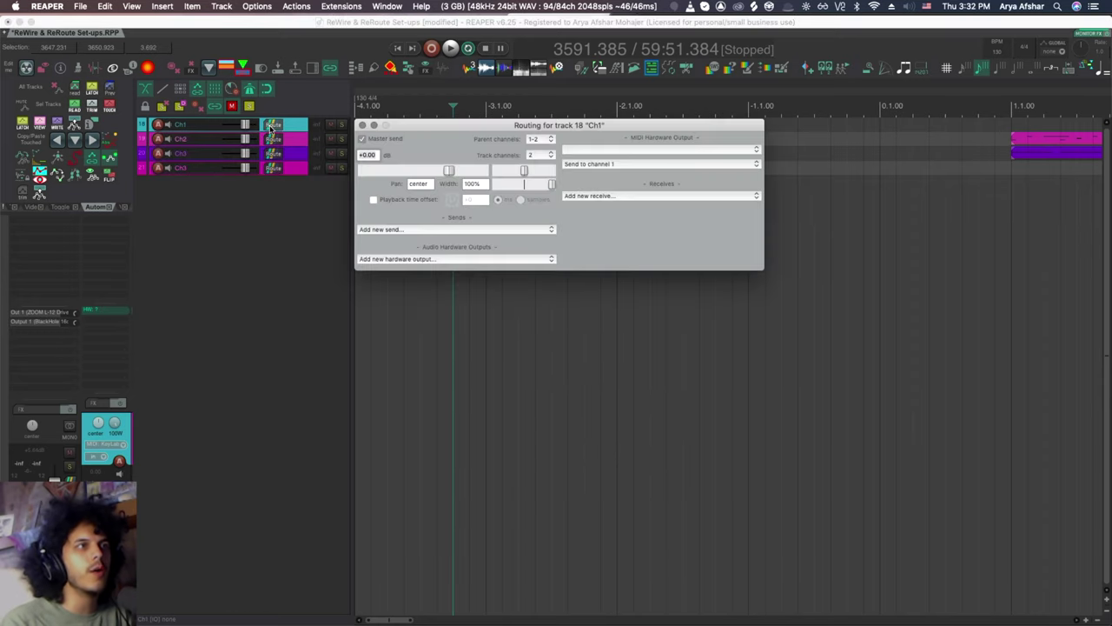
{"action": "left_click", "coordinate": [676, 149]}
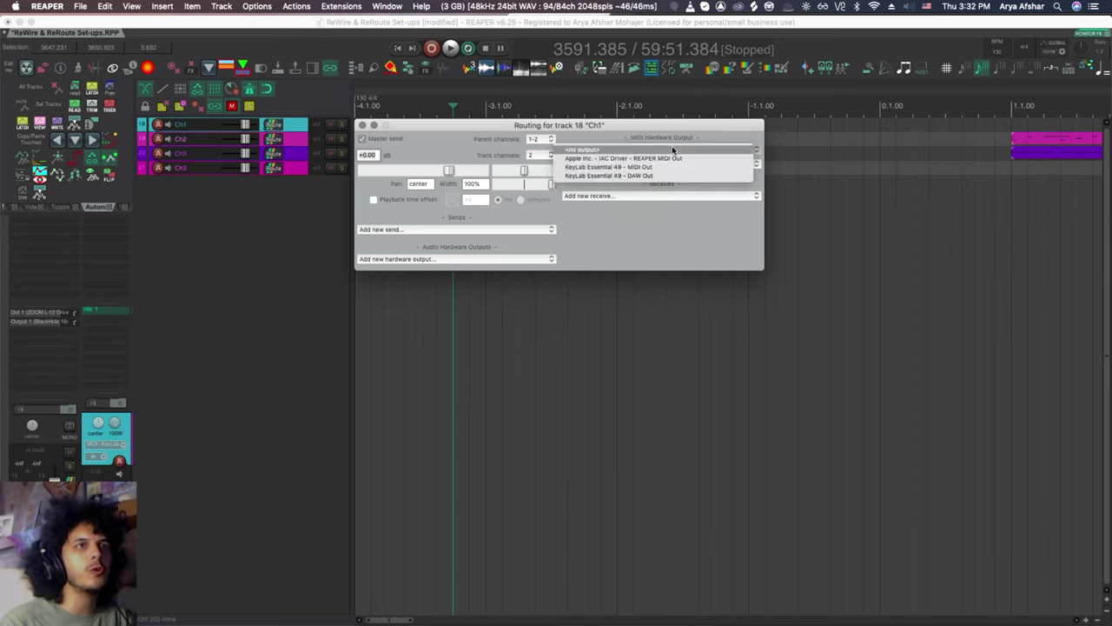
{"action": "left_click", "coordinate": [629, 159]}
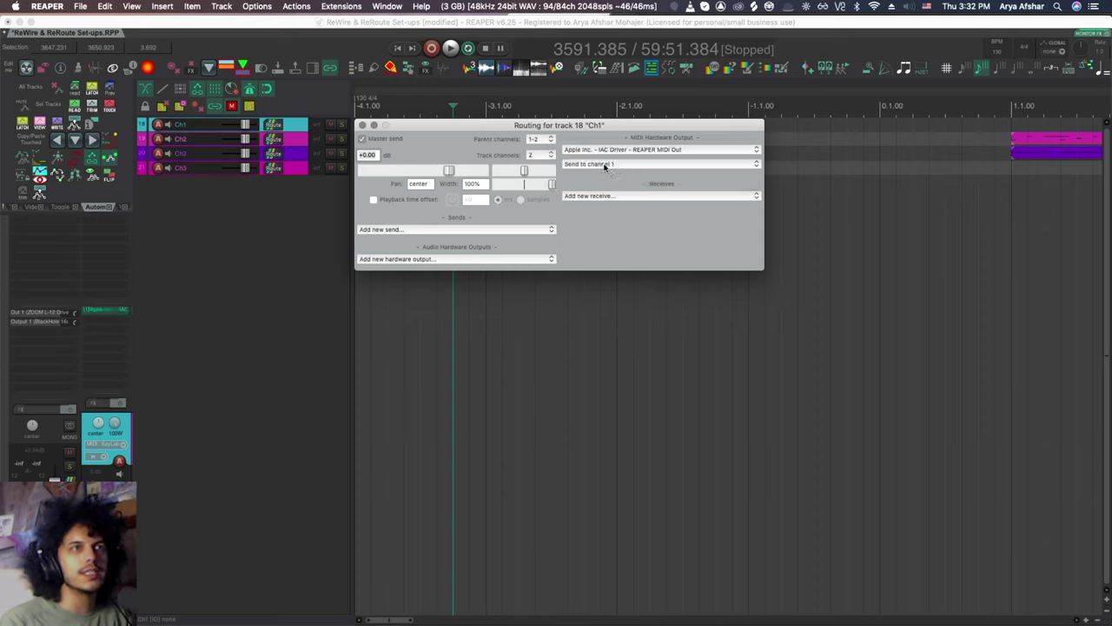
{"action": "left_click", "coordinate": [605, 167]}
{"action": "left_click", "coordinate": [605, 166]}
Route Ch2, Ch3 and the fourth track to IAC Driver REAPER MIDI Out on channels 2, 3 and 4
{"action": "left_click", "coordinate": [274, 139]}
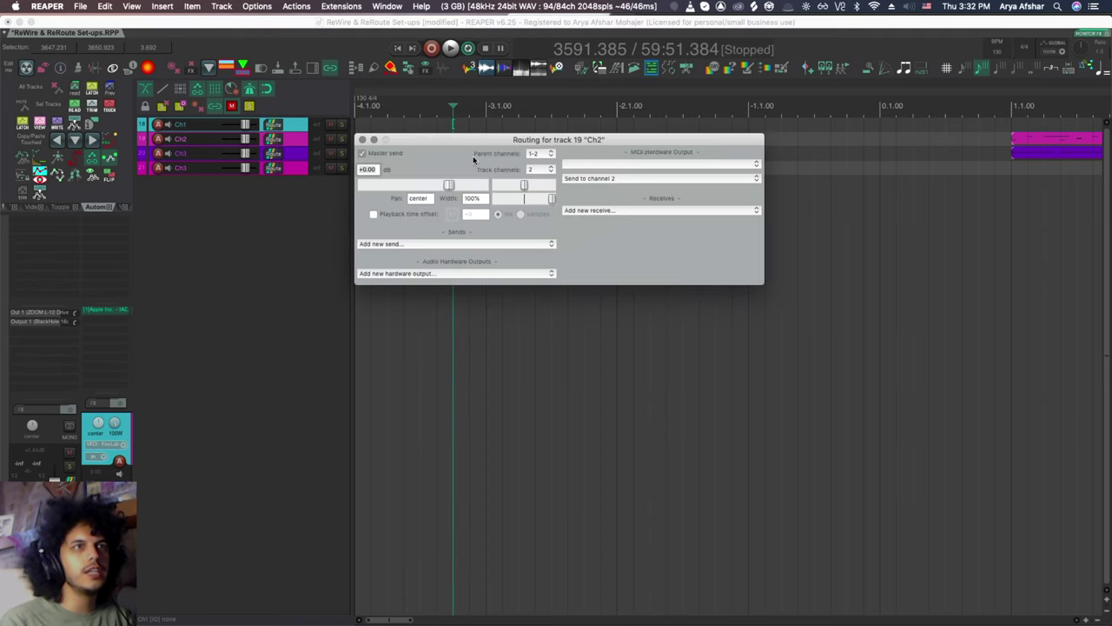
{"action": "left_click", "coordinate": [633, 164]}
{"action": "left_click", "coordinate": [624, 174]}
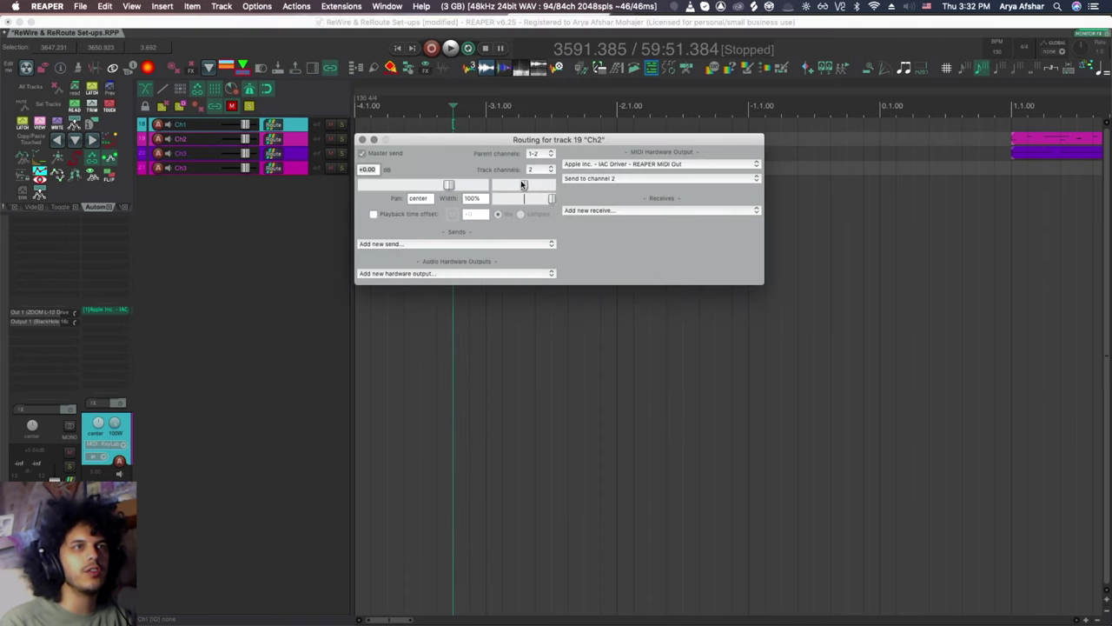
{"action": "left_click", "coordinate": [362, 140]}
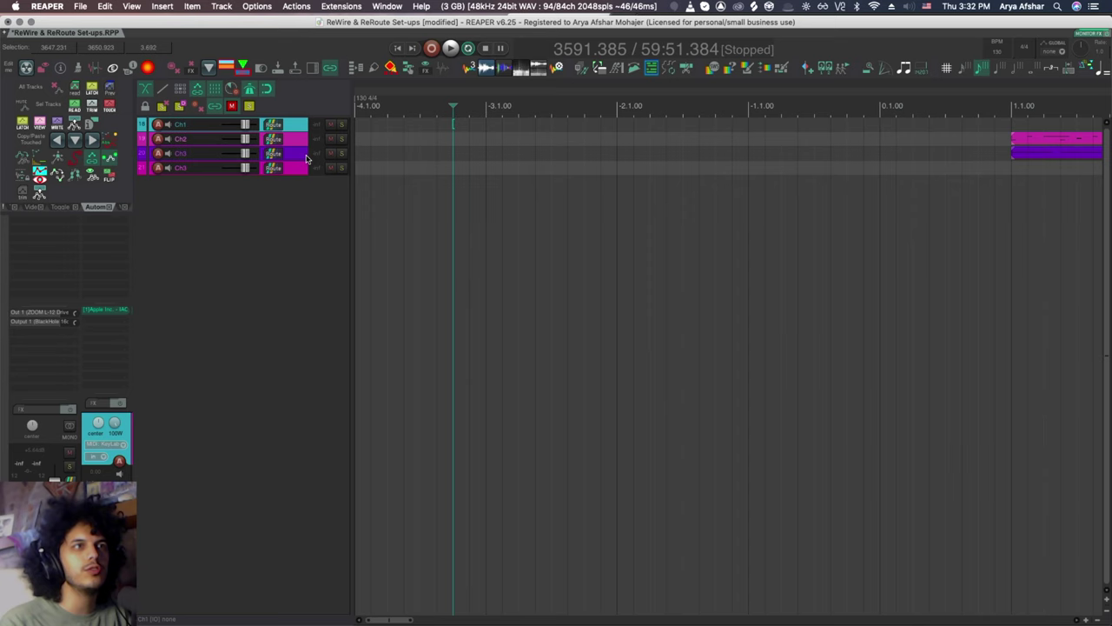
{"action": "left_click", "coordinate": [273, 153]}
{"action": "left_click", "coordinate": [596, 178]}
{"action": "left_click", "coordinate": [600, 186]}
{"action": "left_click", "coordinate": [362, 154]}
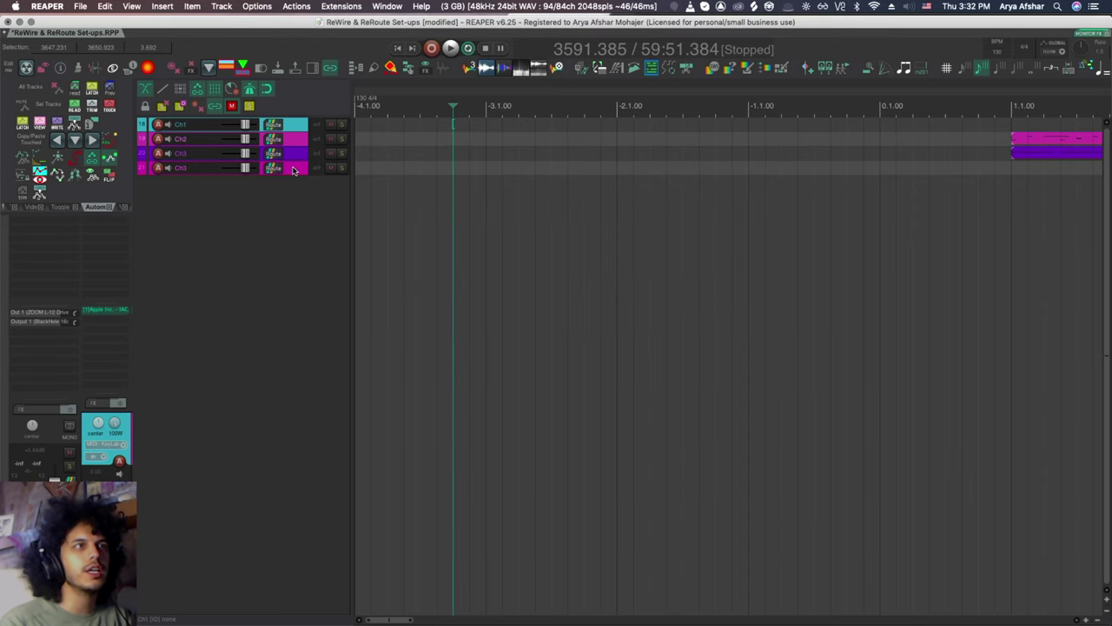
{"action": "left_click", "coordinate": [273, 168]}
{"action": "left_click", "coordinate": [596, 193]}
{"action": "left_click", "coordinate": [599, 200]}
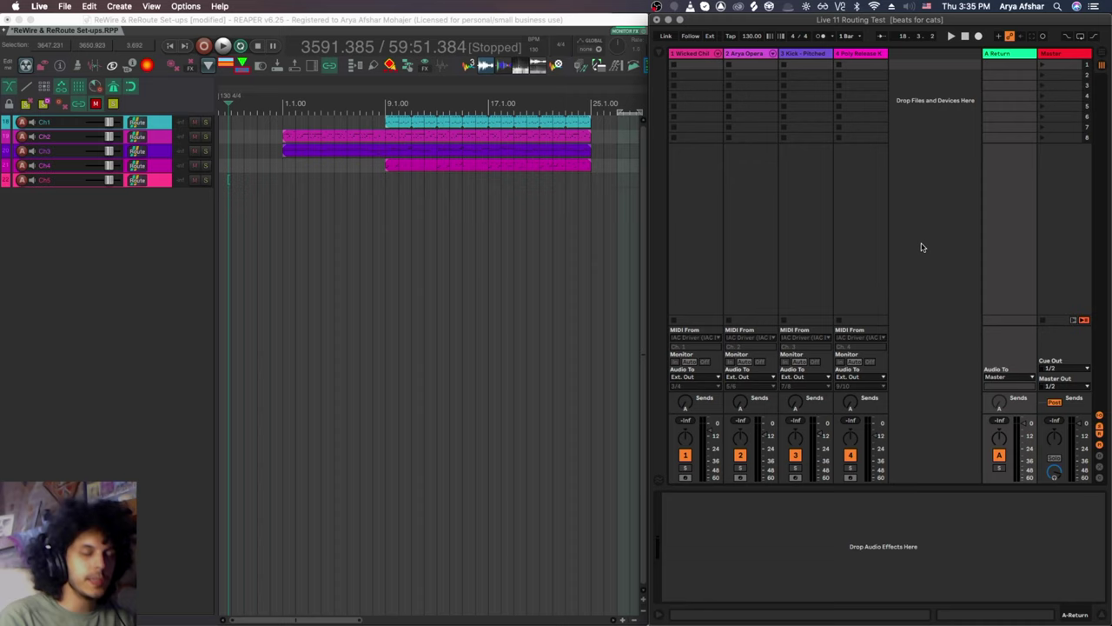
Enable Track input for the IAC Driver ports in Live's Link/Tempo/MIDI preferences
{"action": "key", "text": "super+comma"}
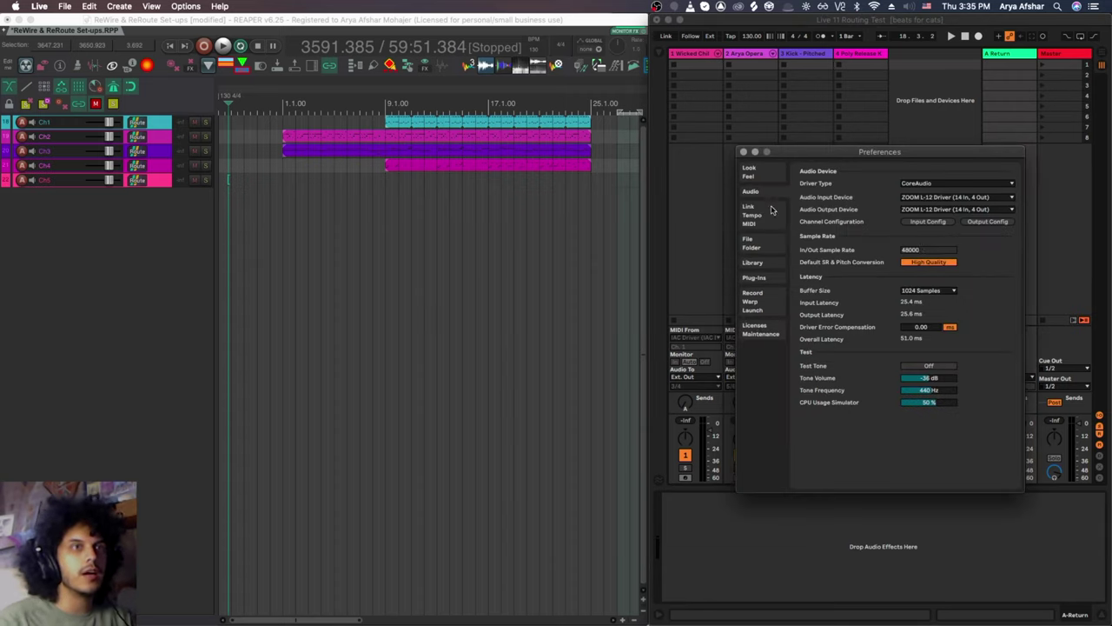
{"action": "left_click", "coordinate": [761, 216]}
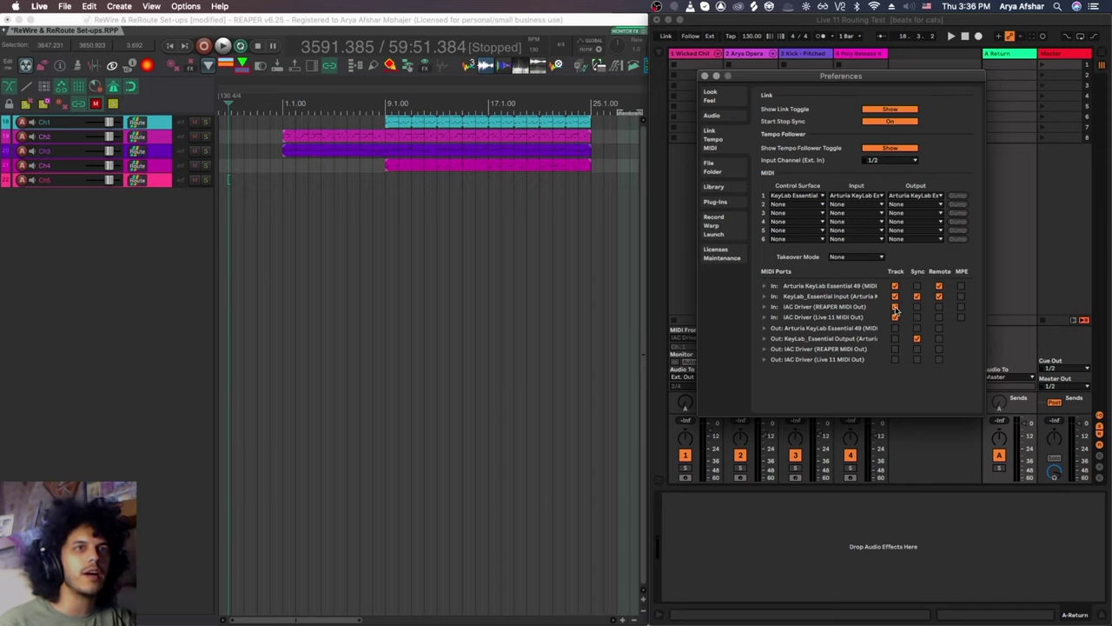
{"action": "left_click", "coordinate": [895, 318]}
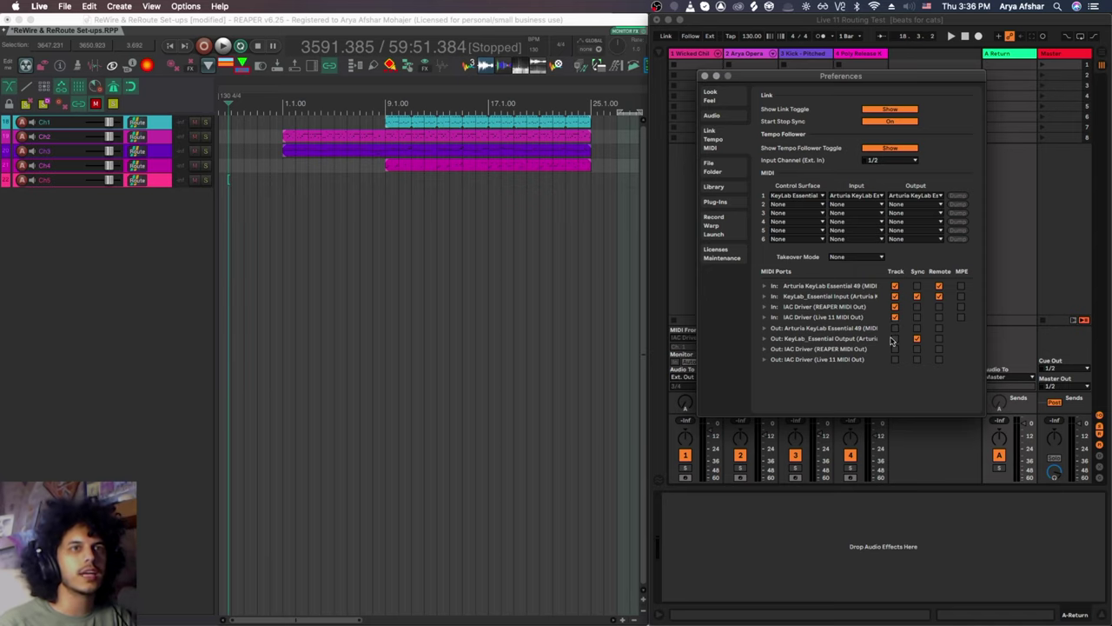
Set Live's first two tracks to receive MIDI from IAC Driver REAPER MIDI Out on Ch. 1 and Ch. 2
{"action": "key", "text": "Escape"}
{"action": "left_click", "coordinate": [700, 337]}
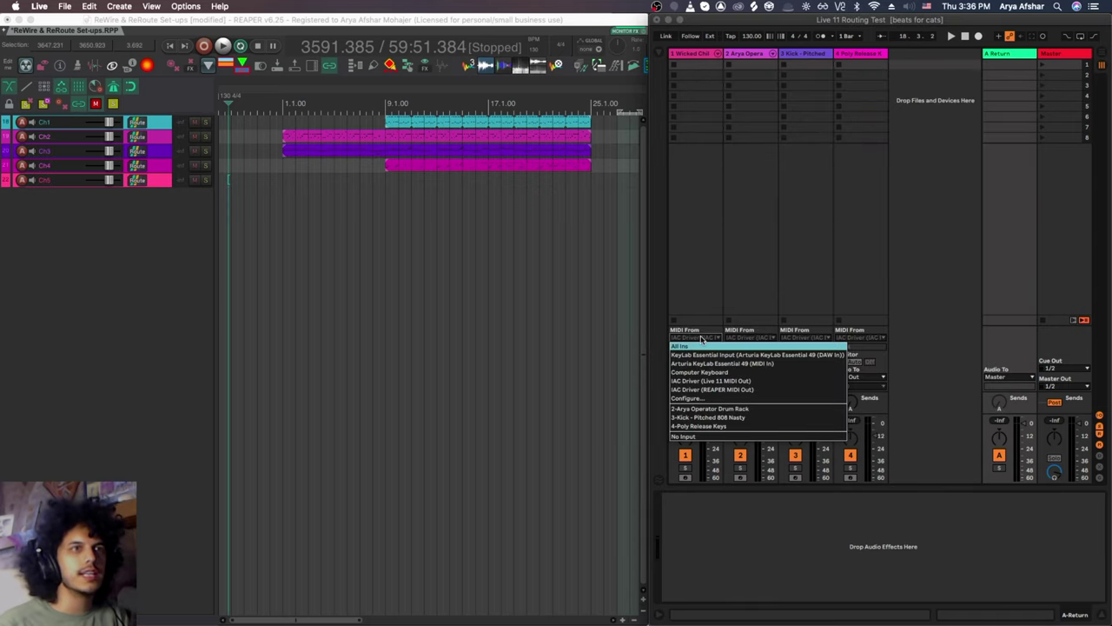
{"action": "left_click", "coordinate": [715, 392]}
{"action": "left_click", "coordinate": [695, 346]}
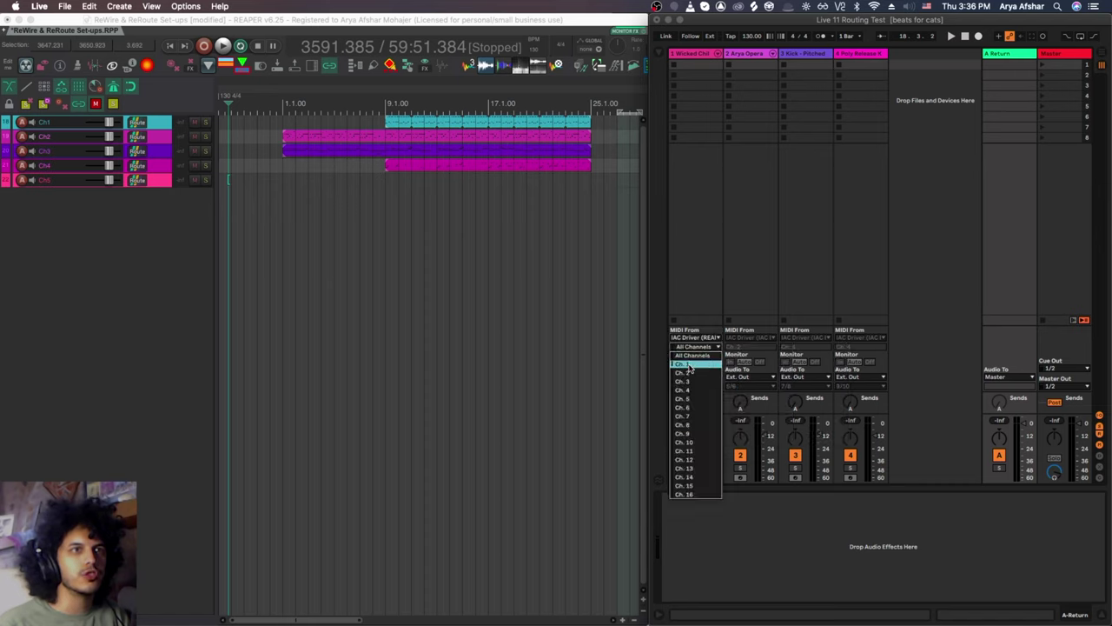
{"action": "left_click", "coordinate": [688, 365]}
{"action": "left_click", "coordinate": [750, 337]}
{"action": "left_click", "coordinate": [761, 388]}
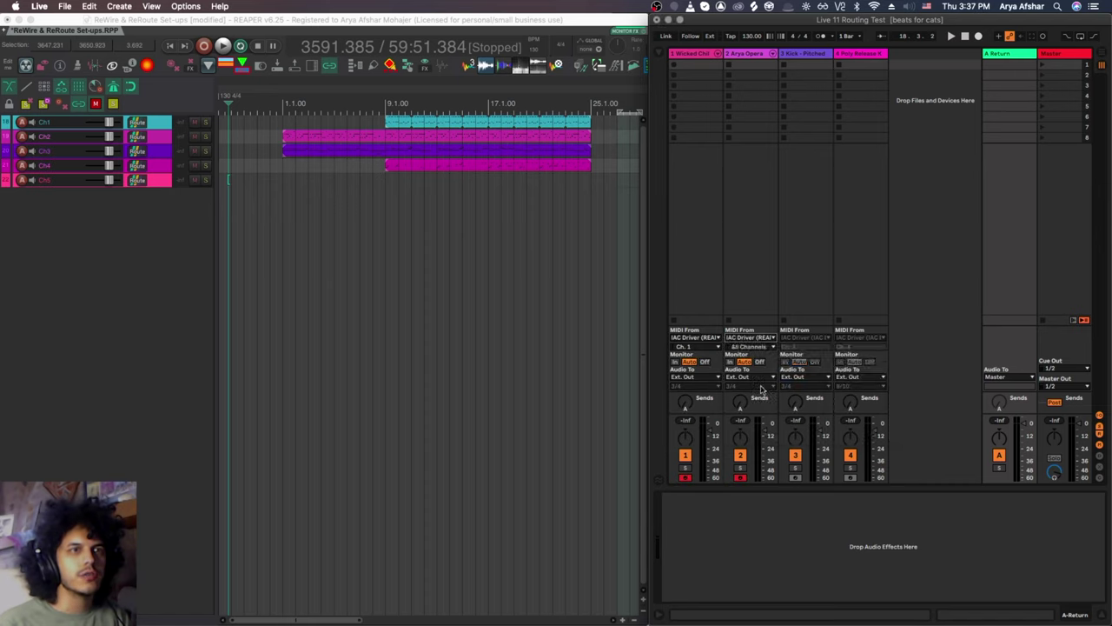
{"action": "left_click", "coordinate": [748, 346]}
{"action": "left_click", "coordinate": [749, 372]}
Set tracks 3 and 4 to take MIDI from IAC Driver REAPER MIDI Out, then select Ch1 in REAPER
{"action": "left_click", "coordinate": [792, 339]}
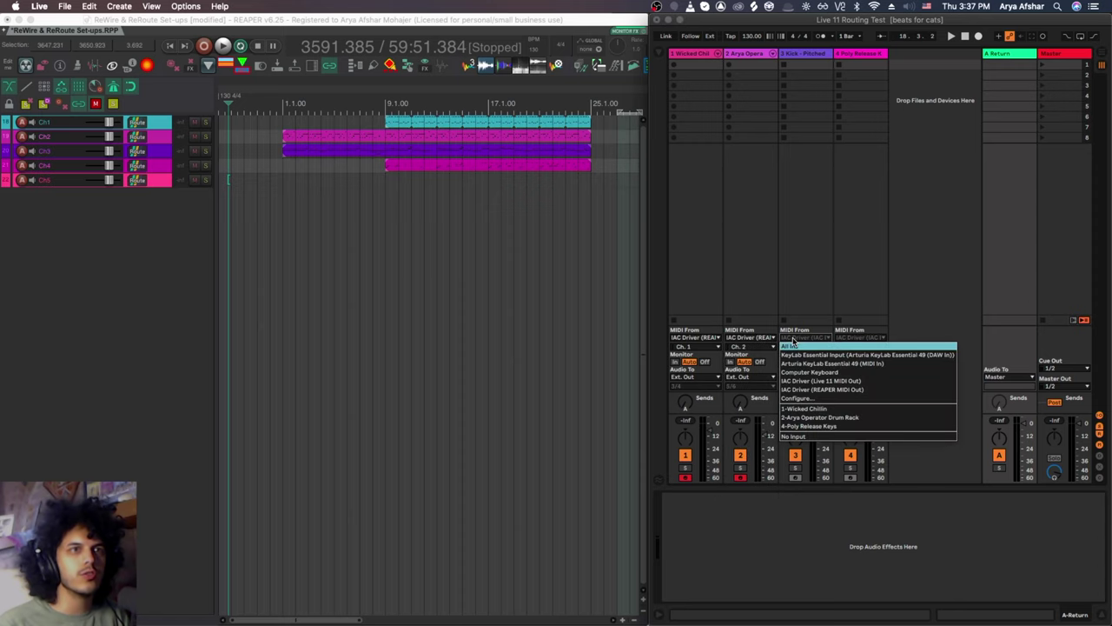
{"action": "left_click", "coordinate": [821, 389]}
{"action": "left_click", "coordinate": [851, 337]}
{"action": "left_click", "coordinate": [847, 390]}
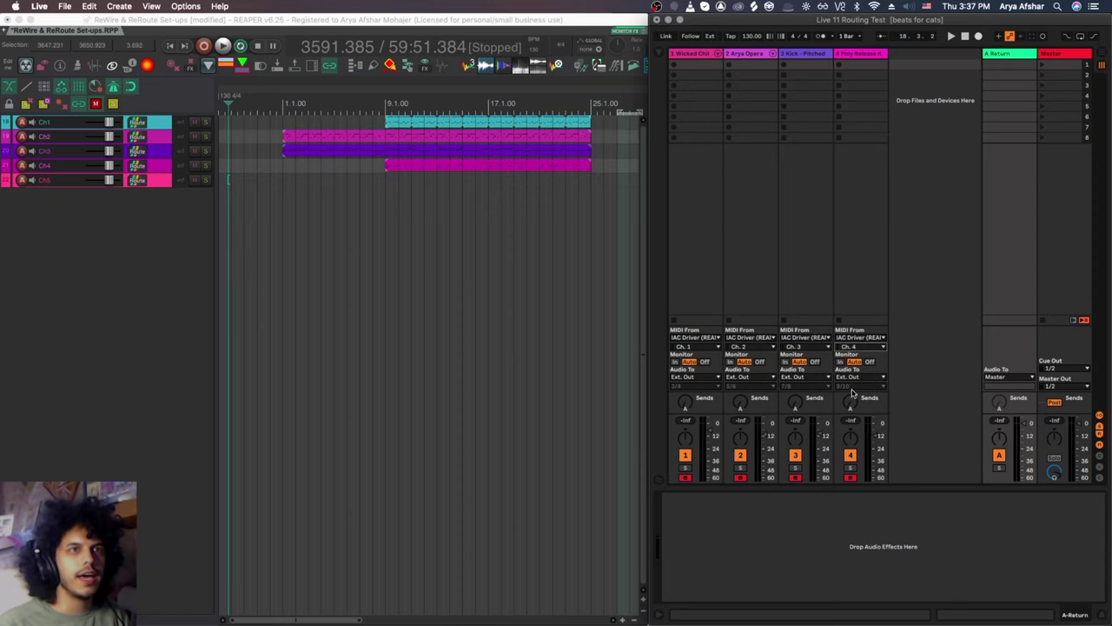
{"action": "left_click", "coordinate": [453, 277]}
{"action": "left_click", "coordinate": [161, 129]}
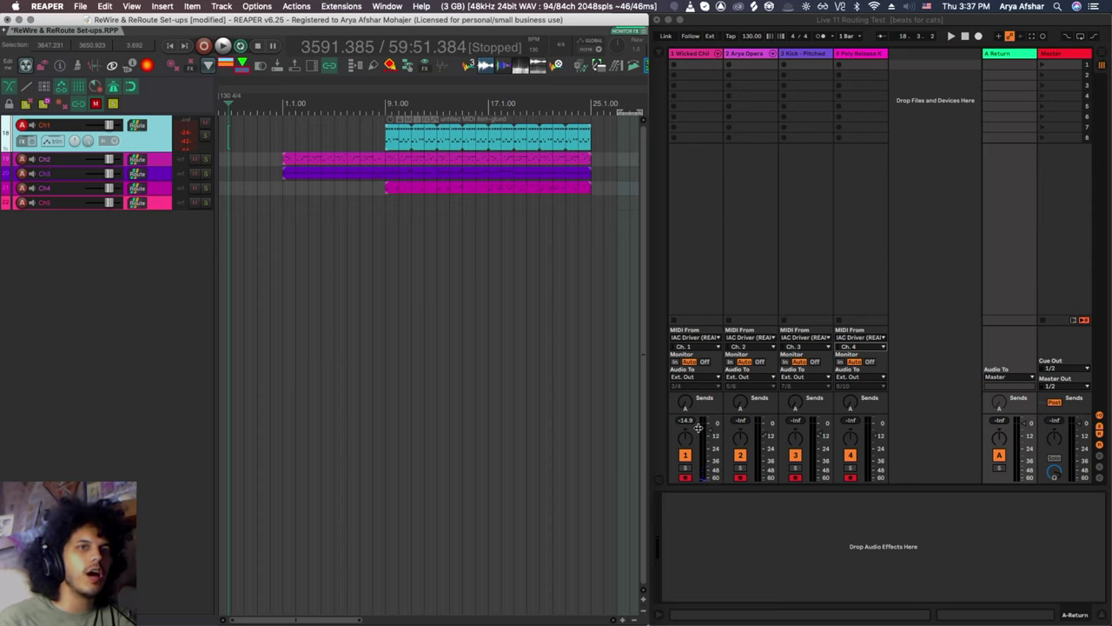
Select REAPER's Ch2 track, then the Ch3 track
{"action": "left_click", "coordinate": [164, 161]}
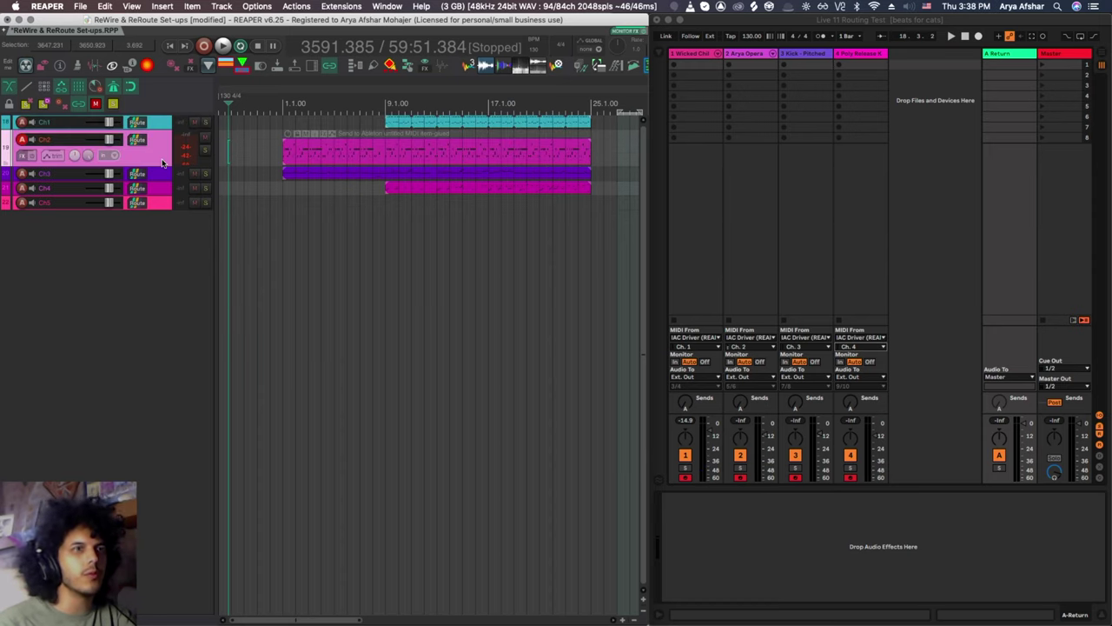
{"action": "left_click", "coordinate": [157, 171]}
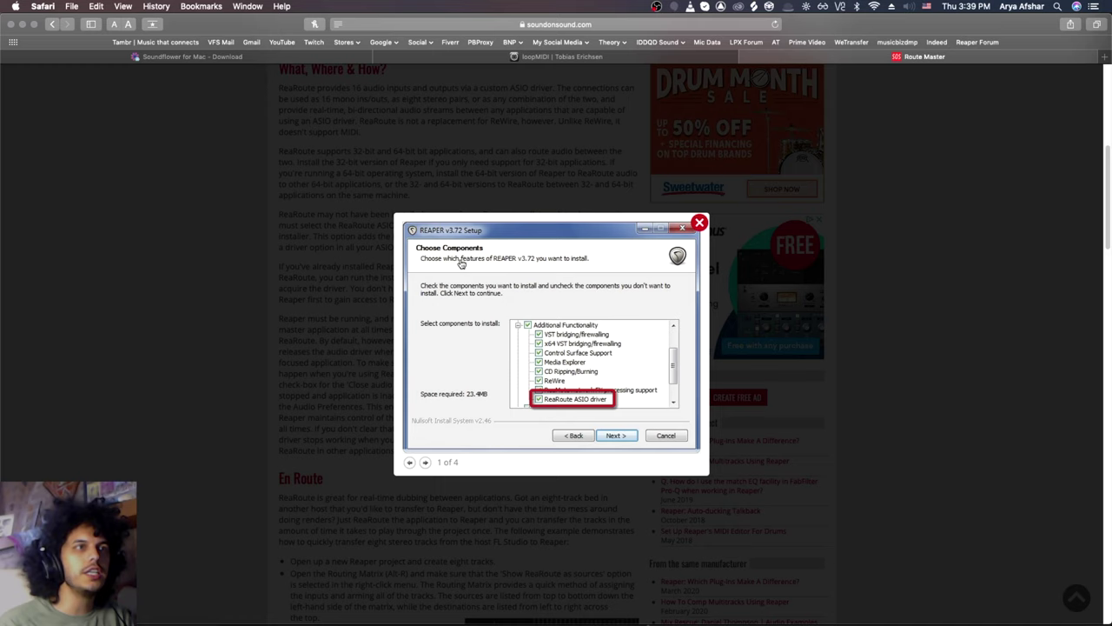
Bring up Softonic's Soundflower for Mac download page in Safari
{"action": "mouse_move", "coordinate": [489, 414]}
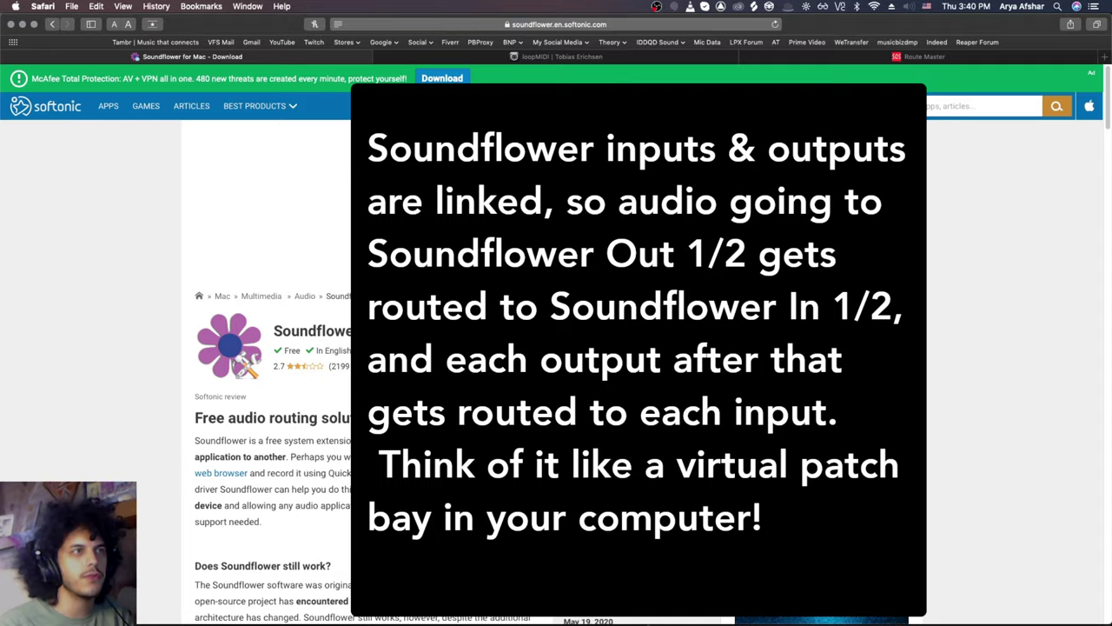
Set Live's audio output device to Soundflower (64ch) and enable all its stereo output pairs
{"action": "key", "text": "super+Tab"}
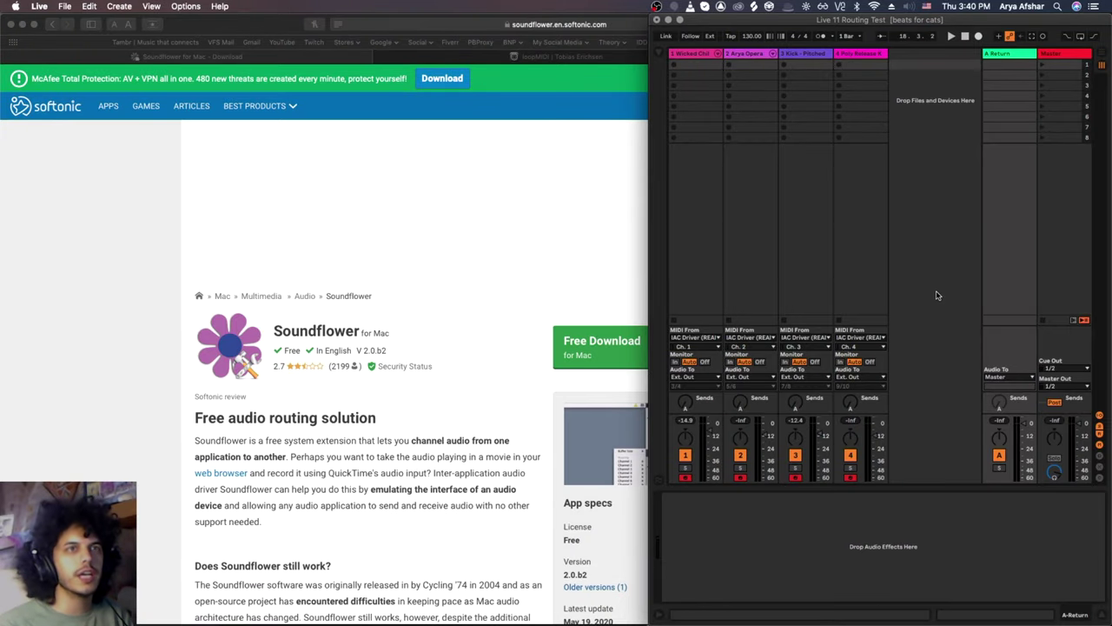
{"action": "key", "text": "super+comma"}
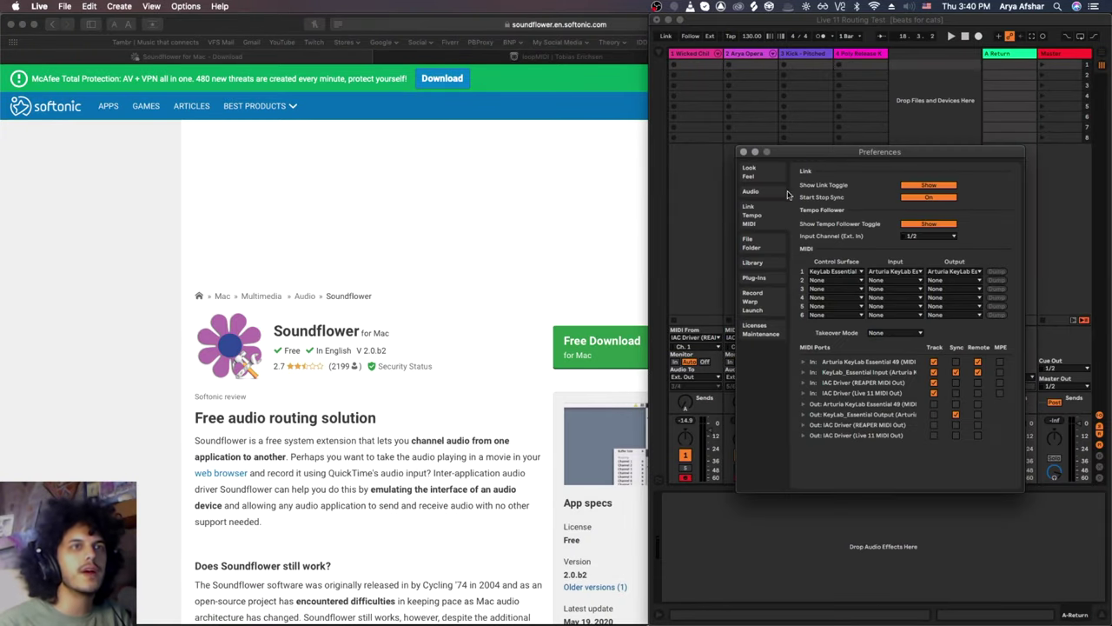
{"action": "left_click", "coordinate": [752, 191]}
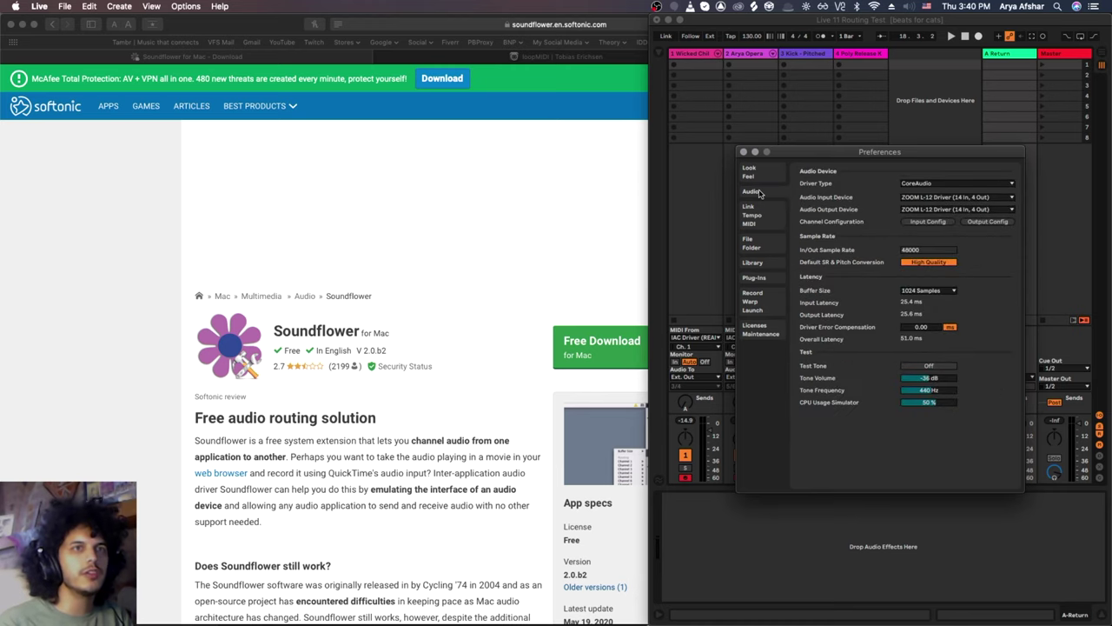
{"action": "left_click", "coordinate": [914, 210]}
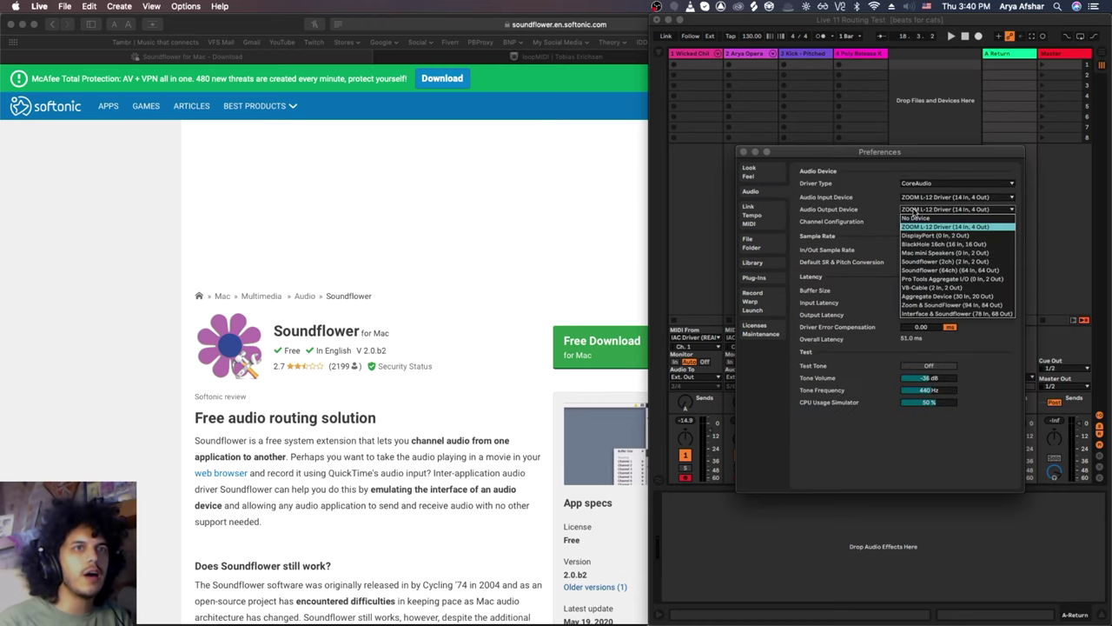
{"action": "left_click", "coordinate": [941, 272]}
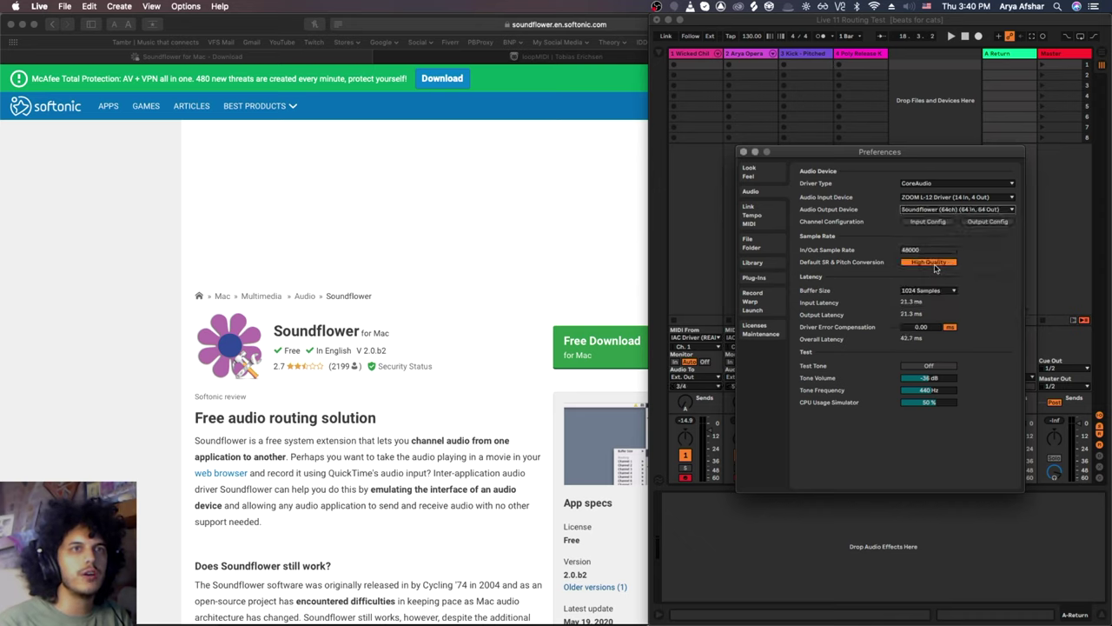
{"action": "left_click", "coordinate": [986, 223]}
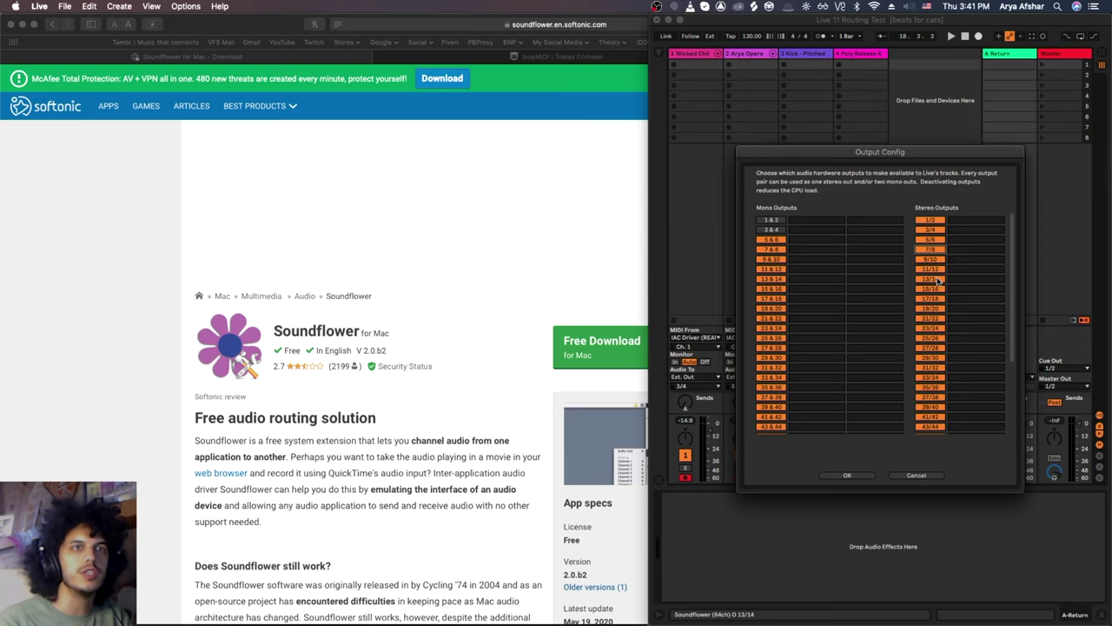
{"action": "scroll", "coordinate": [810, 236], "scroll_direction": "down", "scroll_amount": 5}
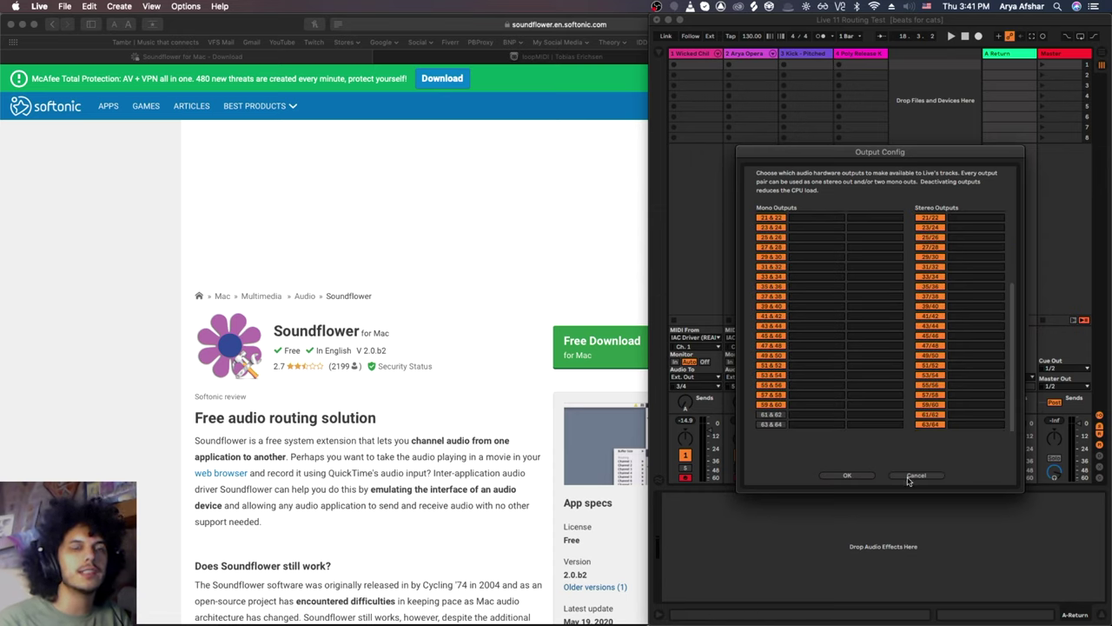
{"action": "left_click", "coordinate": [847, 475]}
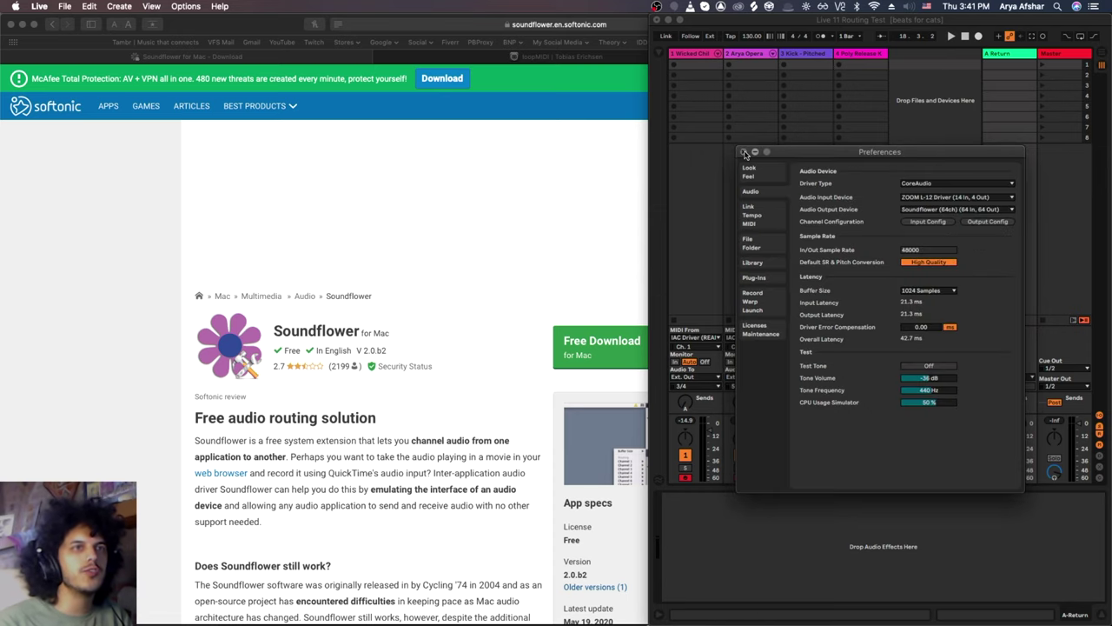
{"action": "left_click", "coordinate": [745, 153]}
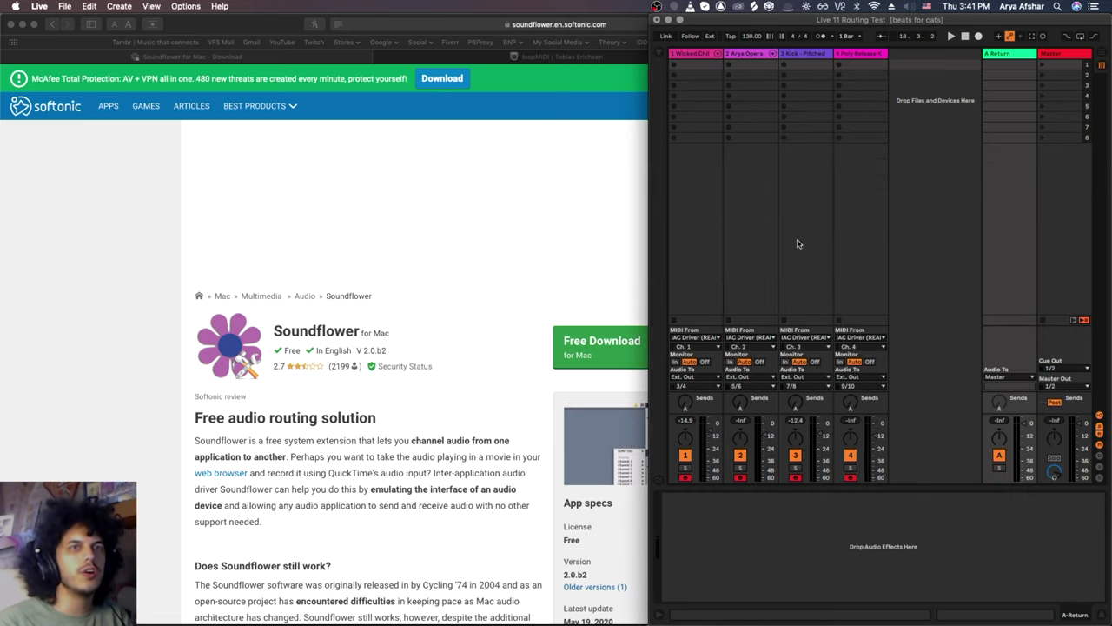
Keep Live's four tracks on Ext. Out 3/4, 5/6, 7/8 and 9/10, then return to REAPER
{"action": "left_click", "coordinate": [692, 376]}
{"action": "left_click", "coordinate": [696, 385]}
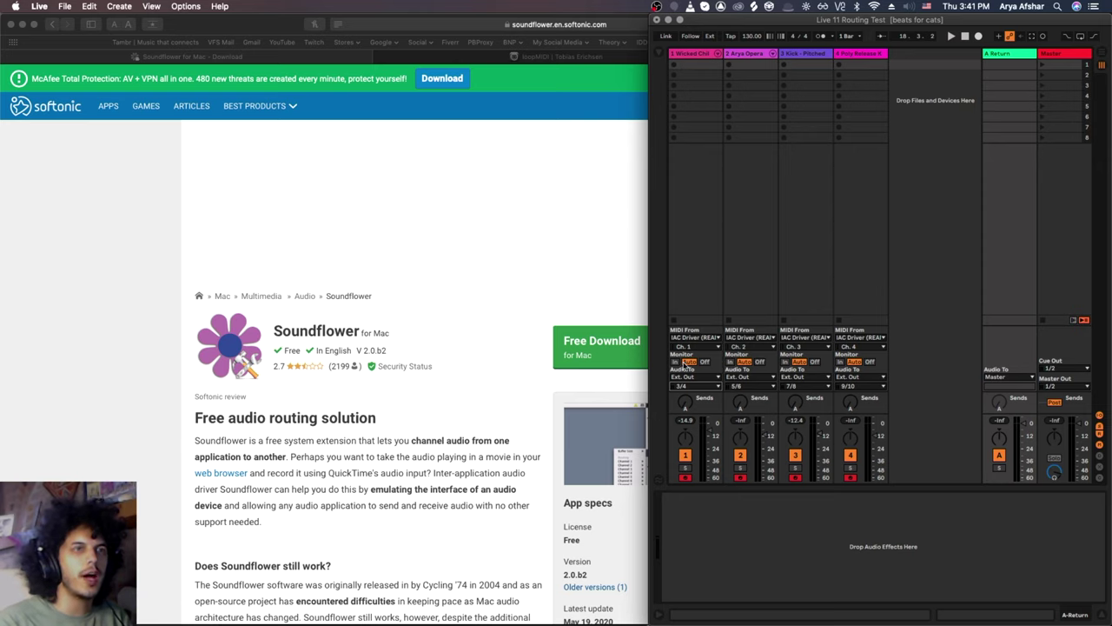
{"action": "left_click", "coordinate": [763, 388]}
{"action": "left_click", "coordinate": [760, 388]}
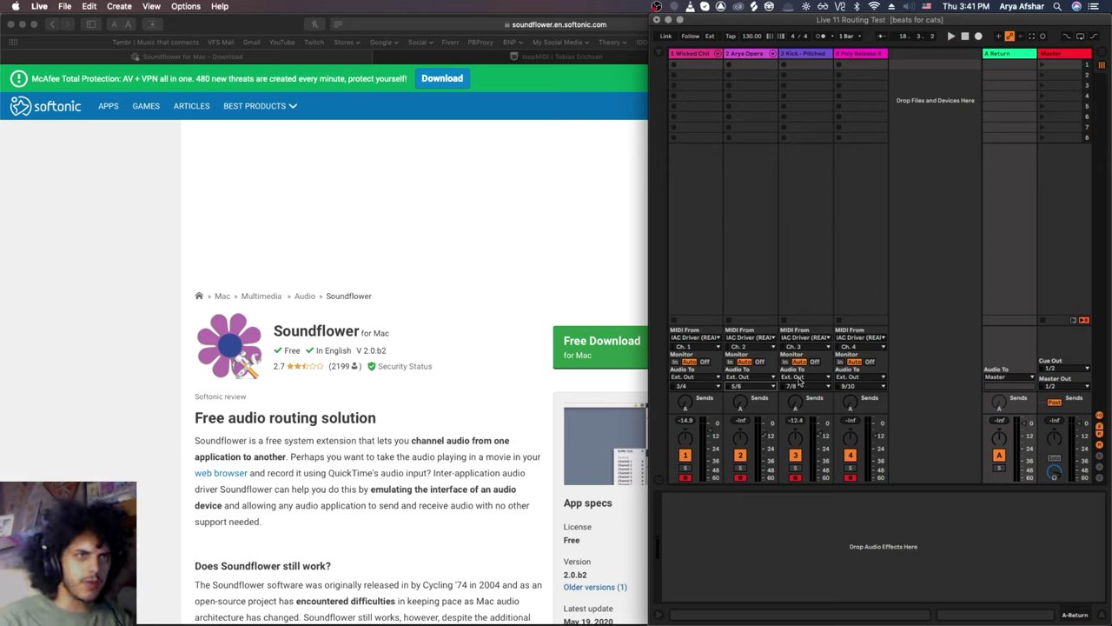
{"action": "left_click", "coordinate": [795, 385]}
{"action": "left_click", "coordinate": [856, 388]}
{"action": "left_click", "coordinate": [856, 387]}
{"action": "left_click", "coordinate": [899, 304]}
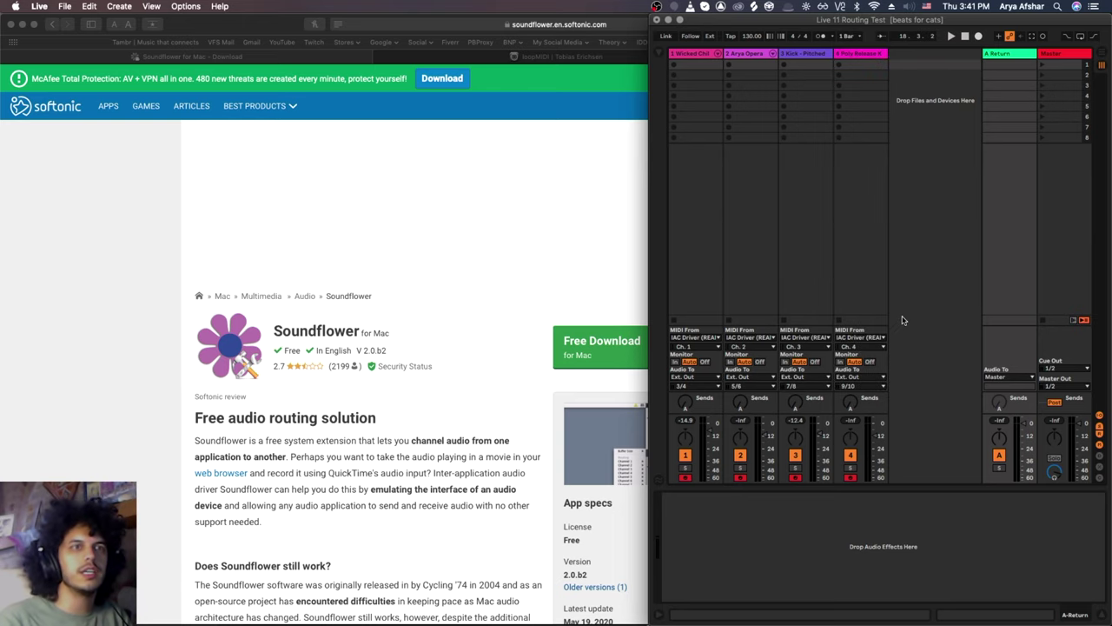
{"action": "key", "text": "super+Tab"}
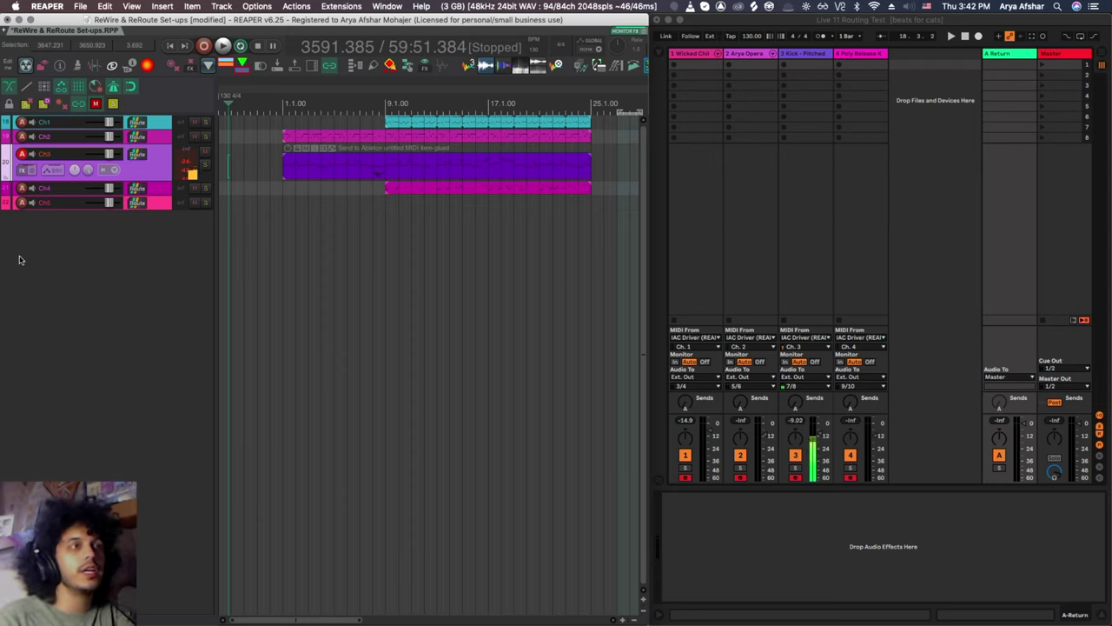
Confirm REAPER's audio device is Zoom & SoundFlower at 48 kHz, then place the edit cursor at 17.1.00
{"action": "key", "text": "super+comma"}
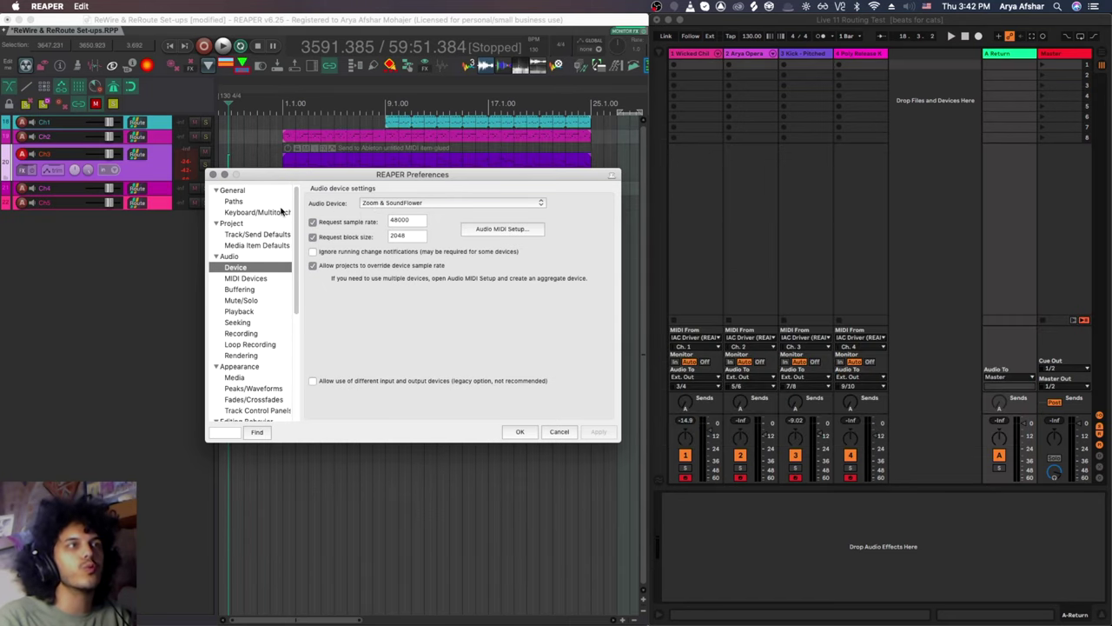
{"action": "left_click", "coordinate": [212, 174]}
{"action": "left_click", "coordinate": [482, 326]}
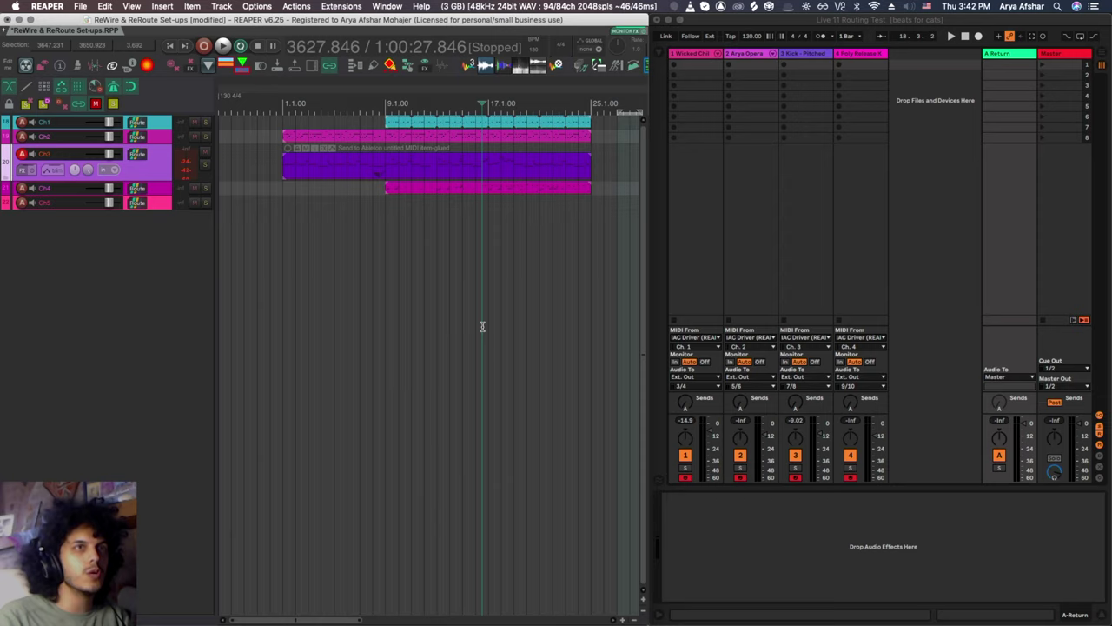
Launch Audio MIDI Setup via Spotlight search for 'audio' and bring its devices window forward
{"action": "left_click", "coordinate": [1057, 7]}
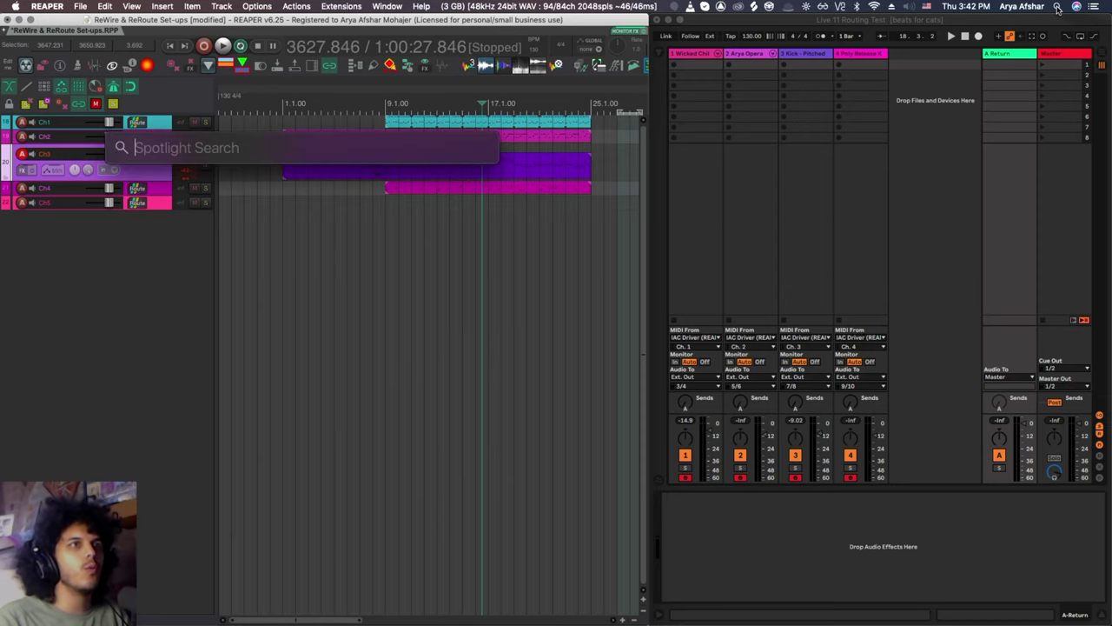
{"action": "type", "text": "audio"}
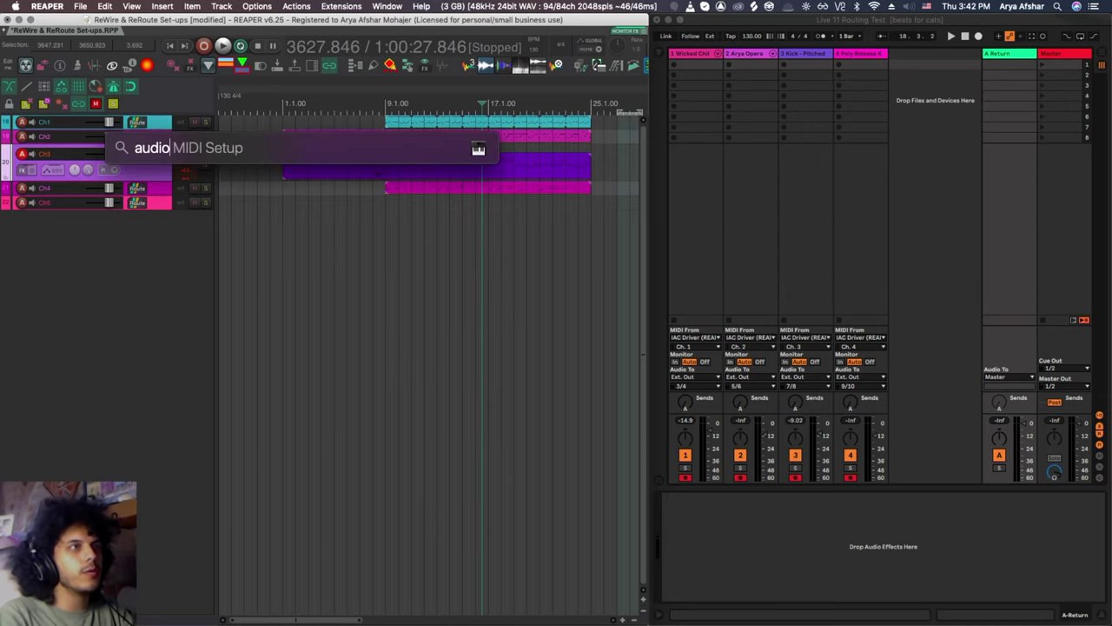
{"action": "key", "text": "Return"}
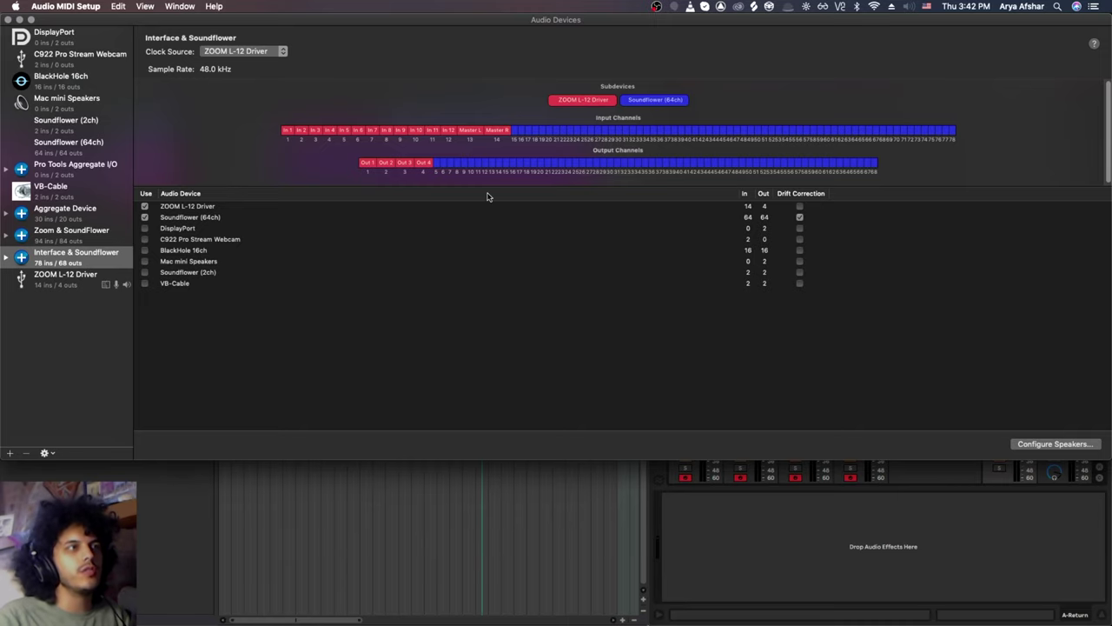
{"action": "left_click", "coordinate": [180, 6]}
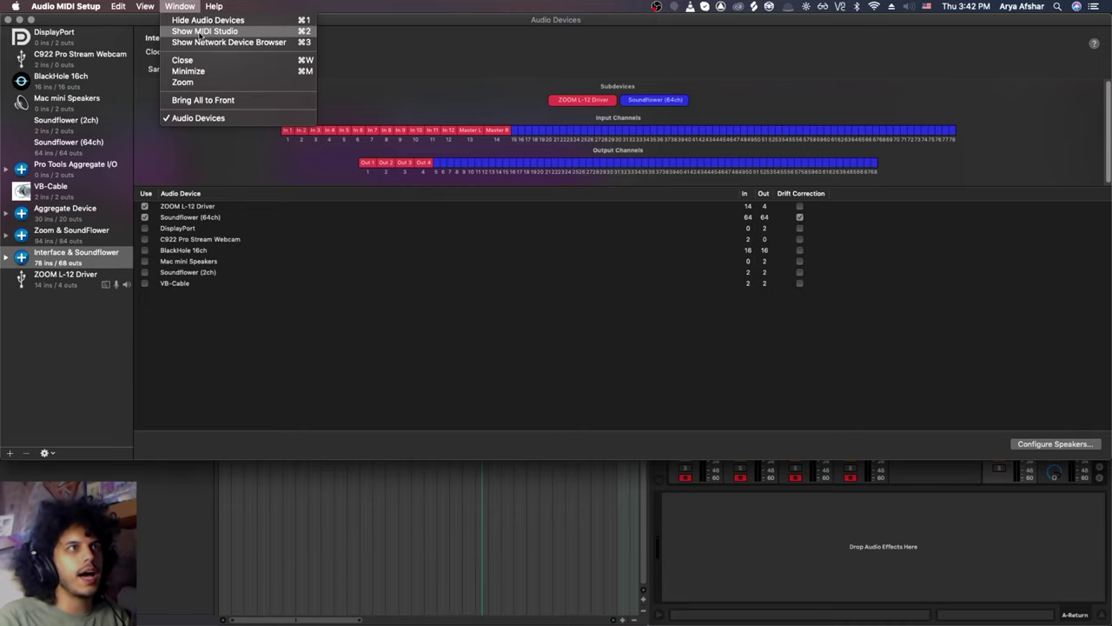
{"action": "left_click", "coordinate": [202, 20]}
{"action": "left_click", "coordinate": [180, 6]}
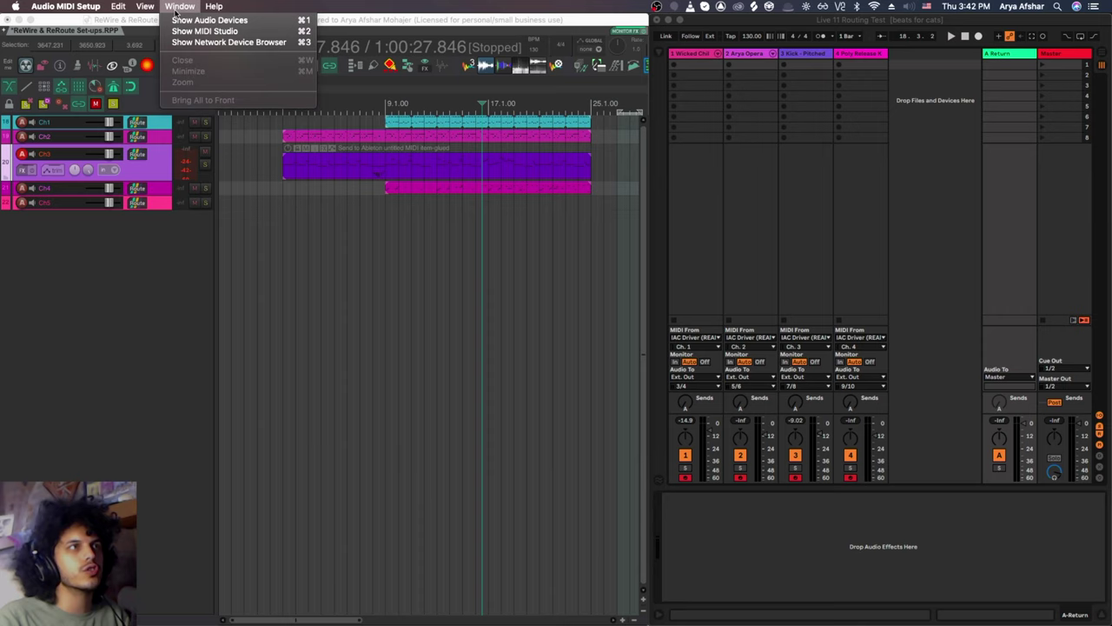
{"action": "left_click", "coordinate": [182, 20]}
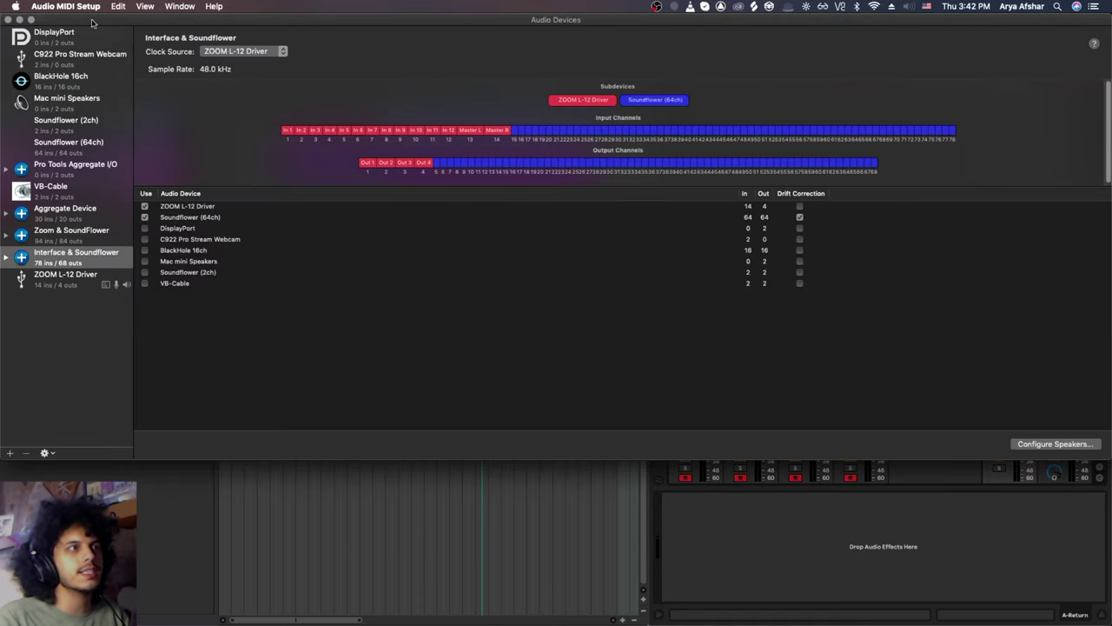
Create an aggregate device combining ZOOM L-12 Driver and Soundflower (64ch), then quit Audio MIDI Setup
{"action": "left_click_drag", "start_coordinate": [78, 458], "coordinate": [41, 358]}
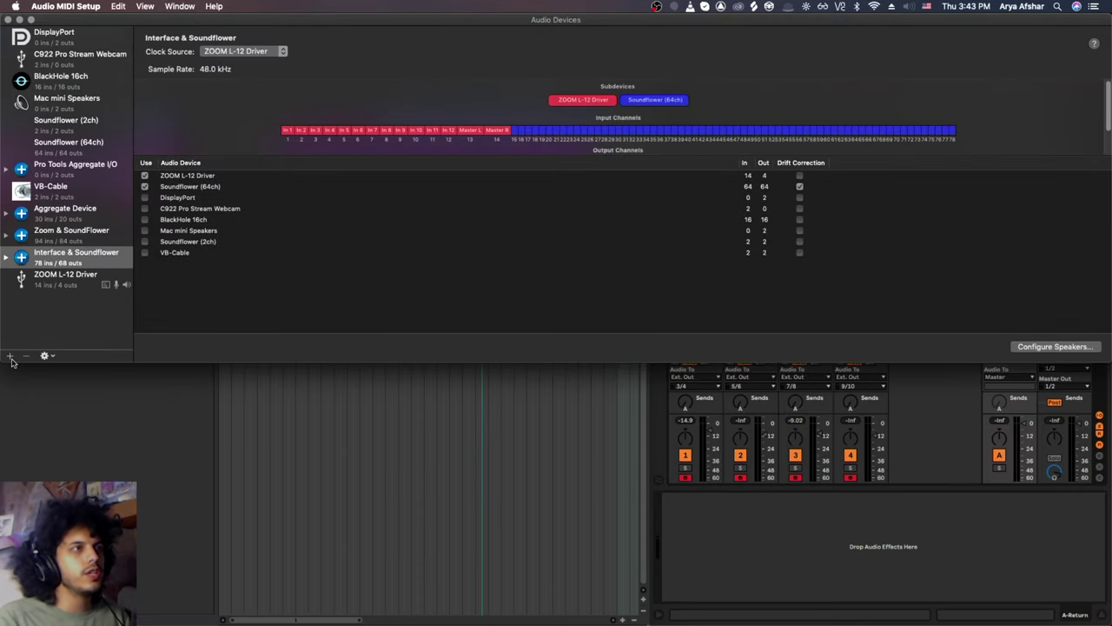
{"action": "left_click", "coordinate": [10, 357]}
{"action": "left_click", "coordinate": [23, 368]}
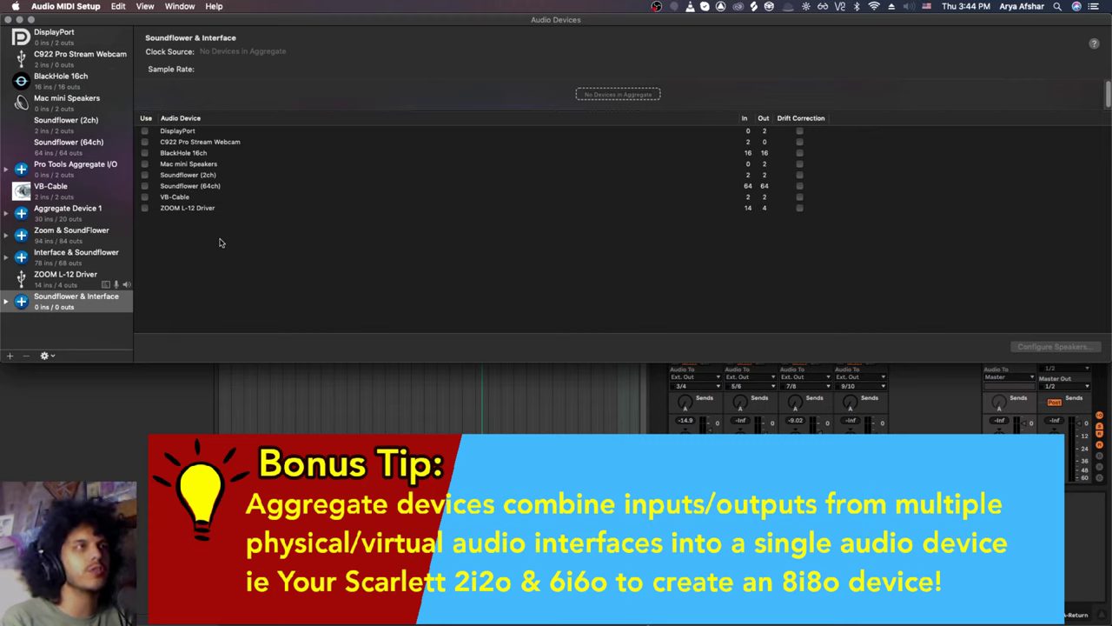
{"action": "left_click", "coordinate": [144, 208]}
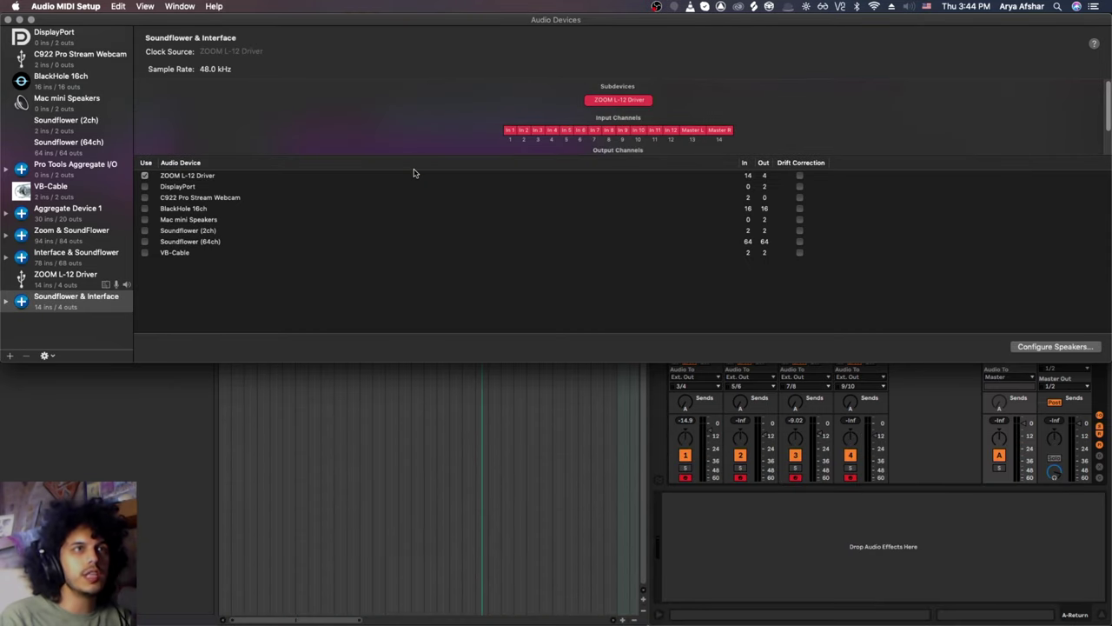
{"action": "left_click_drag", "start_coordinate": [617, 153], "coordinate": [623, 190]}
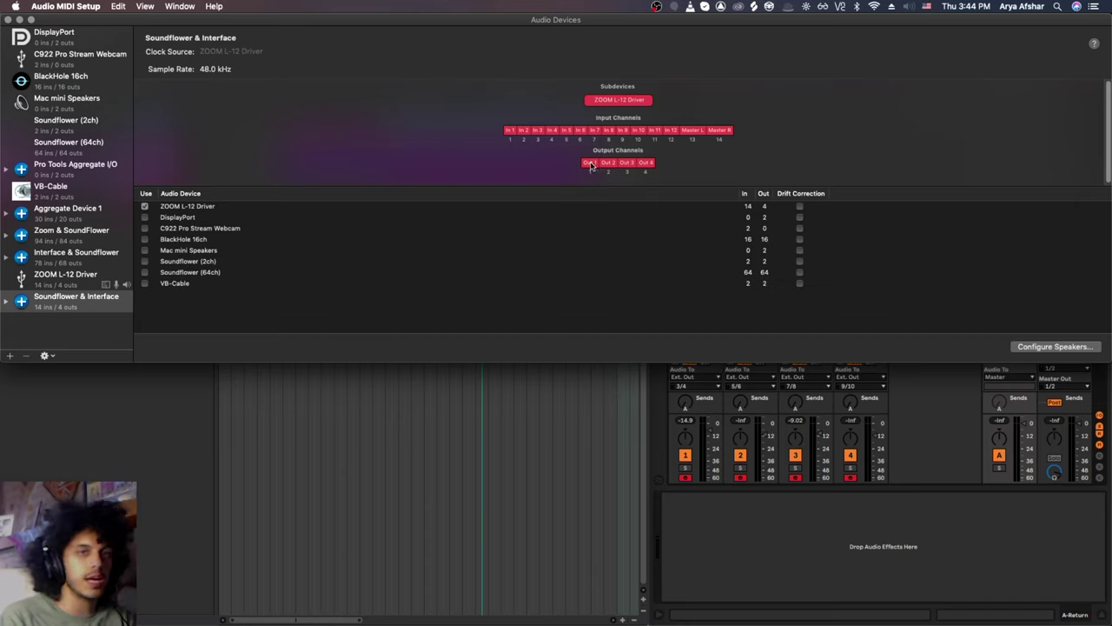
{"action": "left_click", "coordinate": [144, 272]}
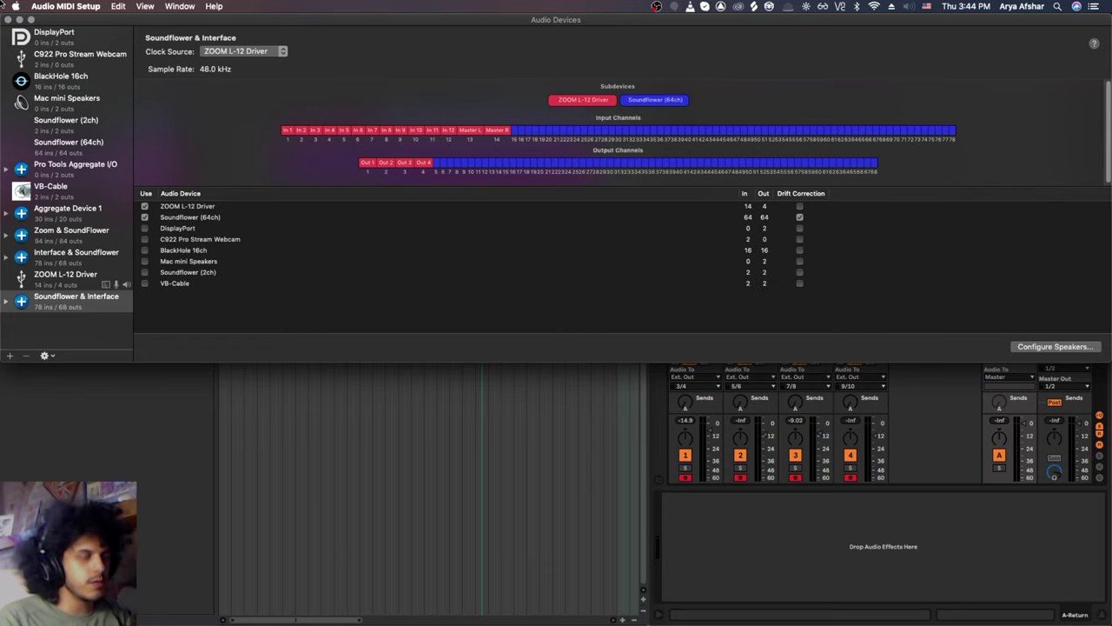
{"action": "left_click", "coordinate": [9, 22]}
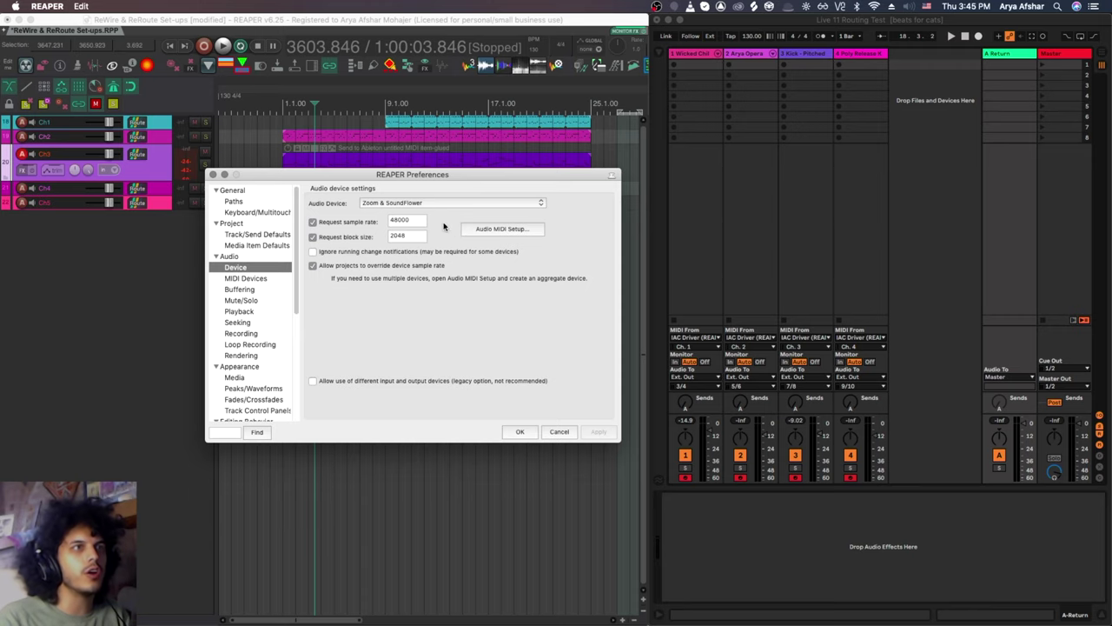
Switch REAPER's audio device to Soundflower & Interface and close the preferences
{"action": "left_click", "coordinate": [403, 203]}
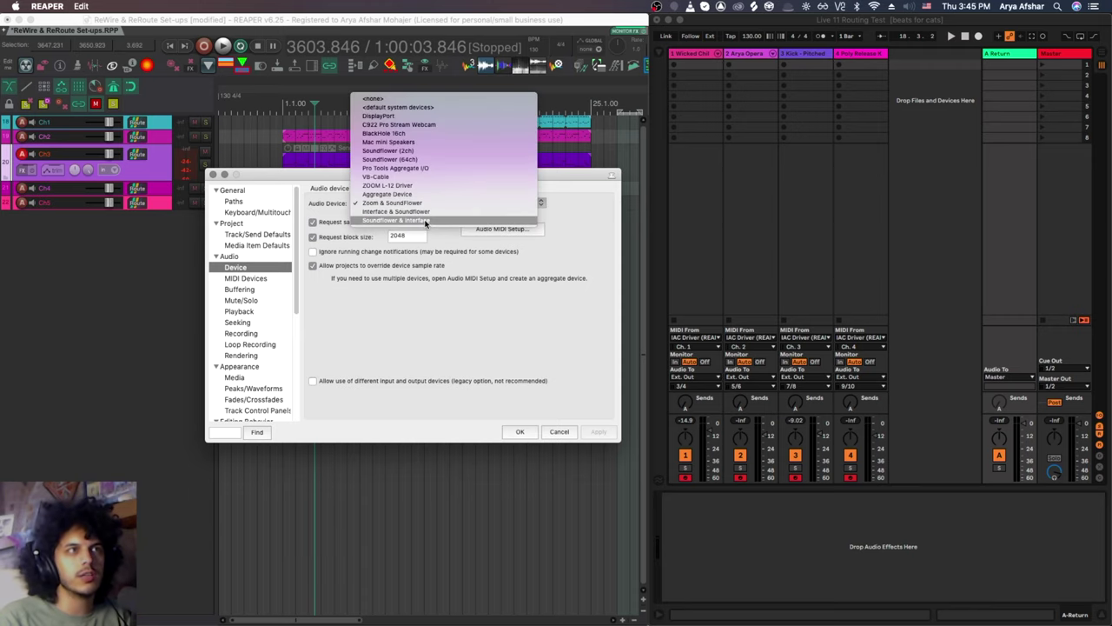
{"action": "left_click", "coordinate": [426, 223]}
{"action": "key", "text": "Return"}
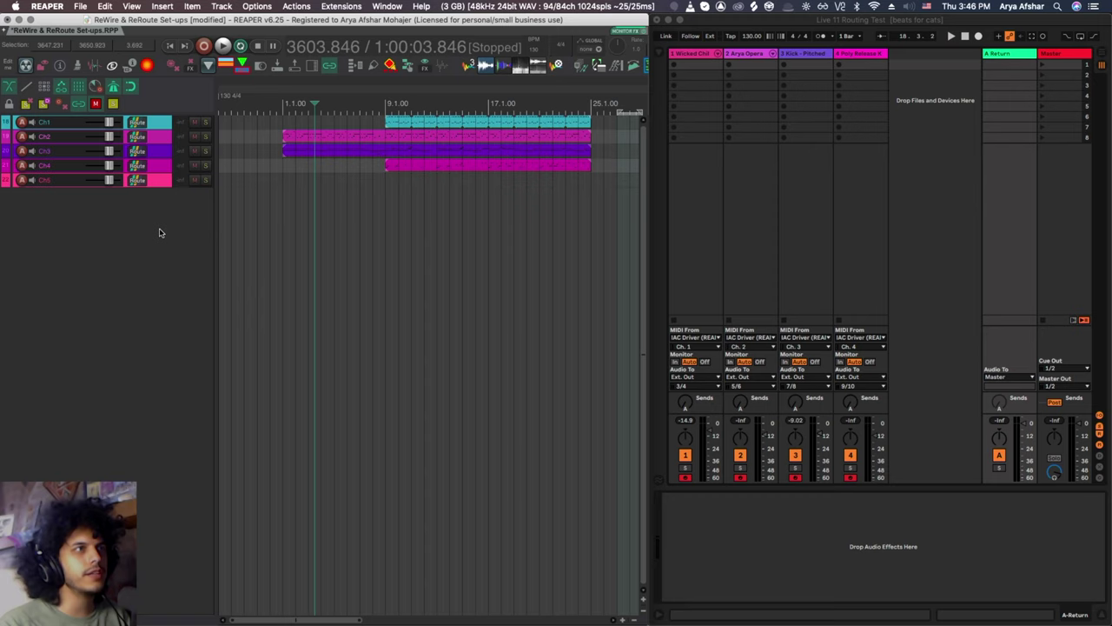
Add five empty tracks (23–27) and assign them sequential stereo inputs starting at Input 1 / Input 2
{"action": "key", "text": "super+t"}
{"action": "key", "text": "super+t"}
{"action": "key", "text": "super+t"}
{"action": "key", "text": "super+t"}
{"action": "key", "text": "super+t"}
{"action": "left_click", "coordinate": [161, 196]}
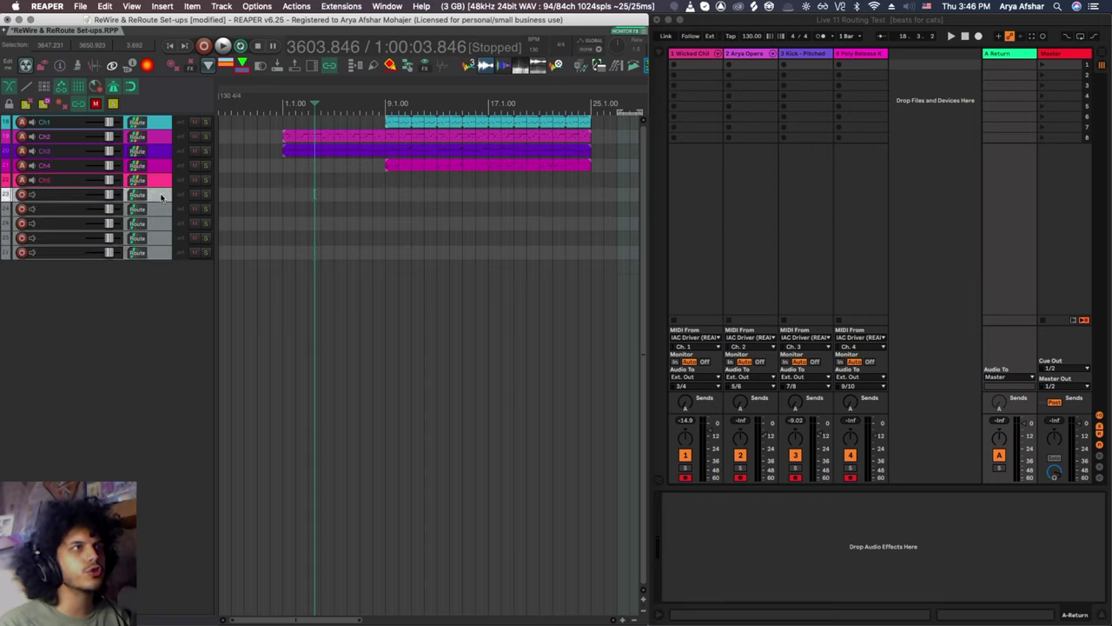
{"action": "left_click", "coordinate": [166, 254], "text": "shift"}
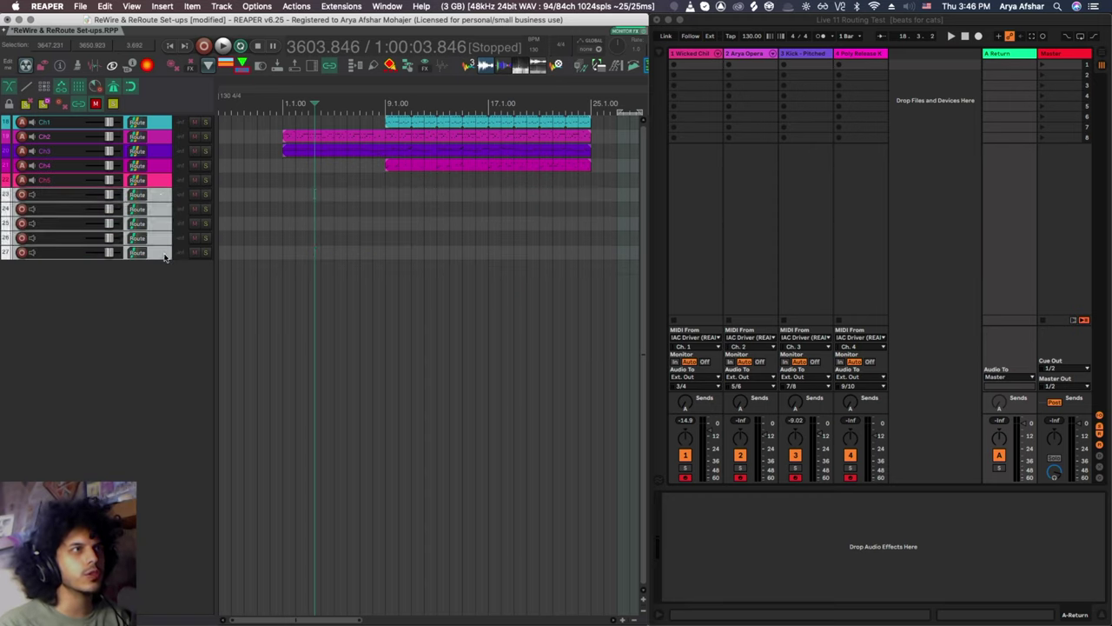
{"action": "right_click", "coordinate": [20, 195]}
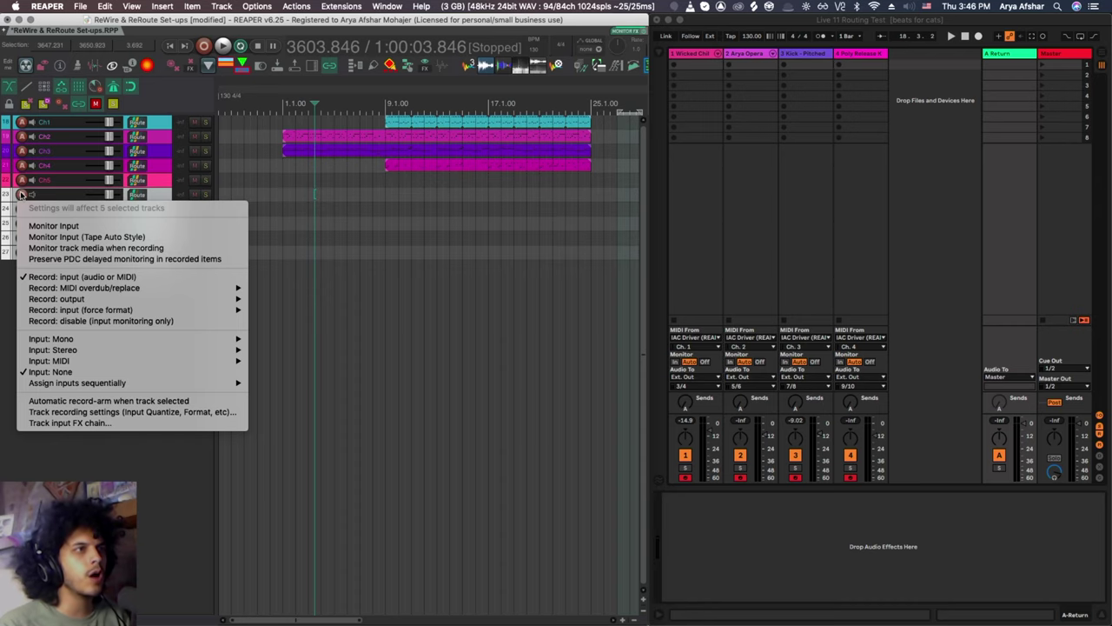
{"action": "mouse_move", "coordinate": [41, 388]}
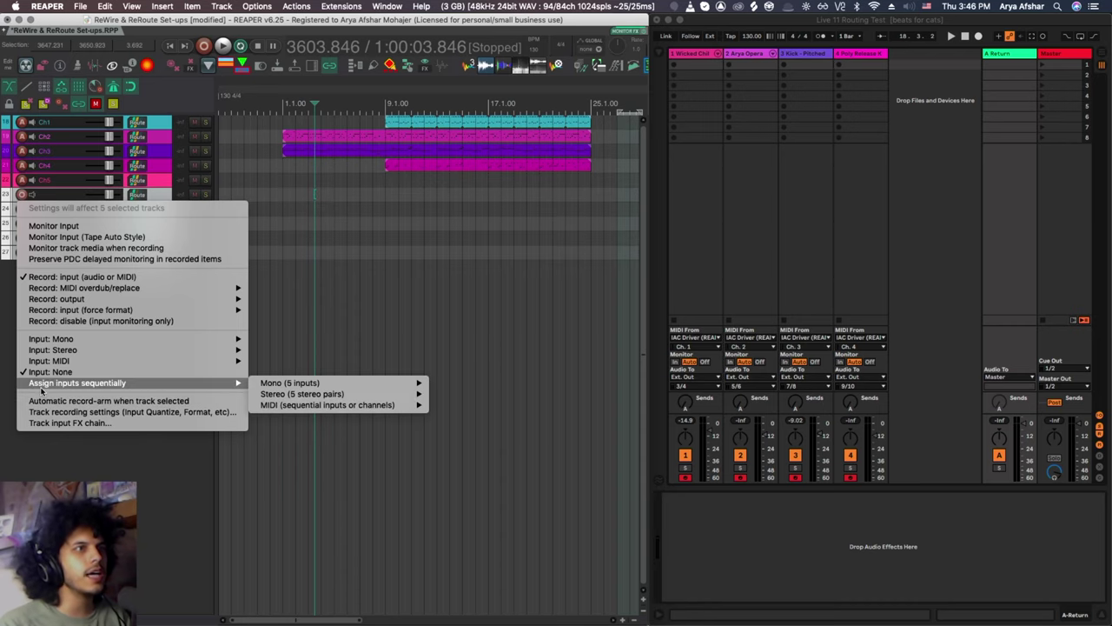
{"action": "mouse_move", "coordinate": [308, 395]}
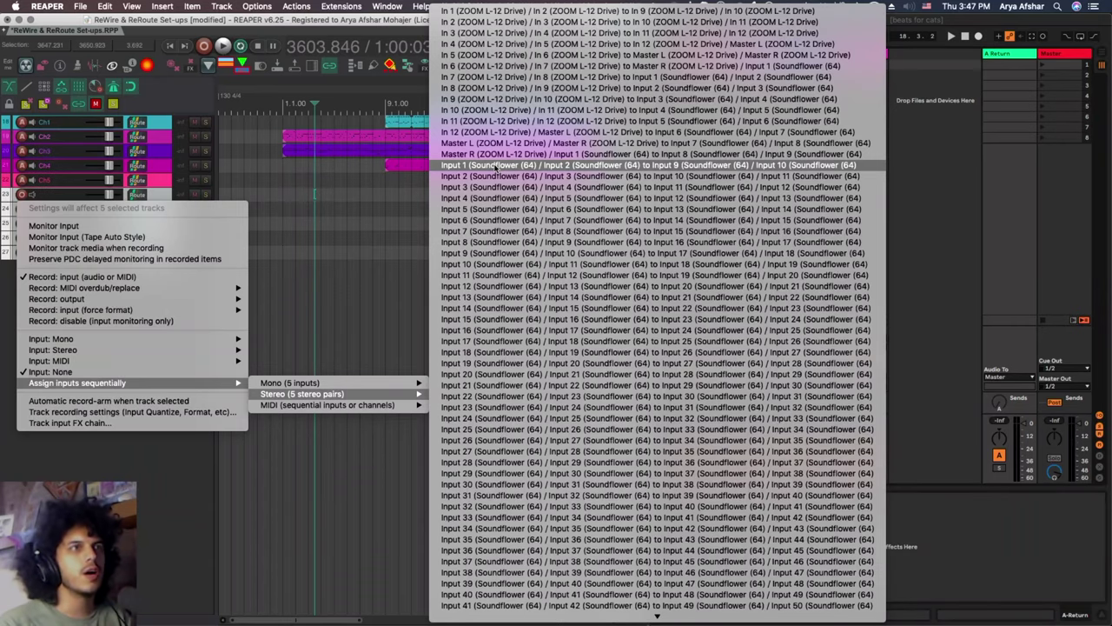
{"action": "left_click", "coordinate": [497, 165]}
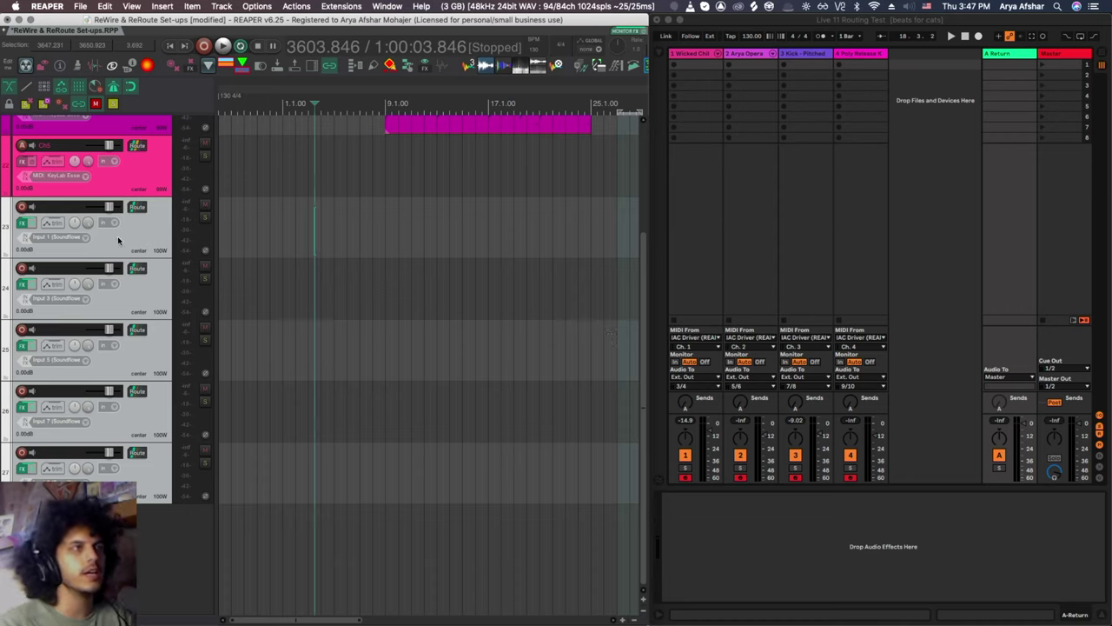
Name tracks 23 onward Ableton Master, Drumkit 1, Drumkit 2 and Bass Synth
{"action": "double_click", "coordinate": [54, 209]}
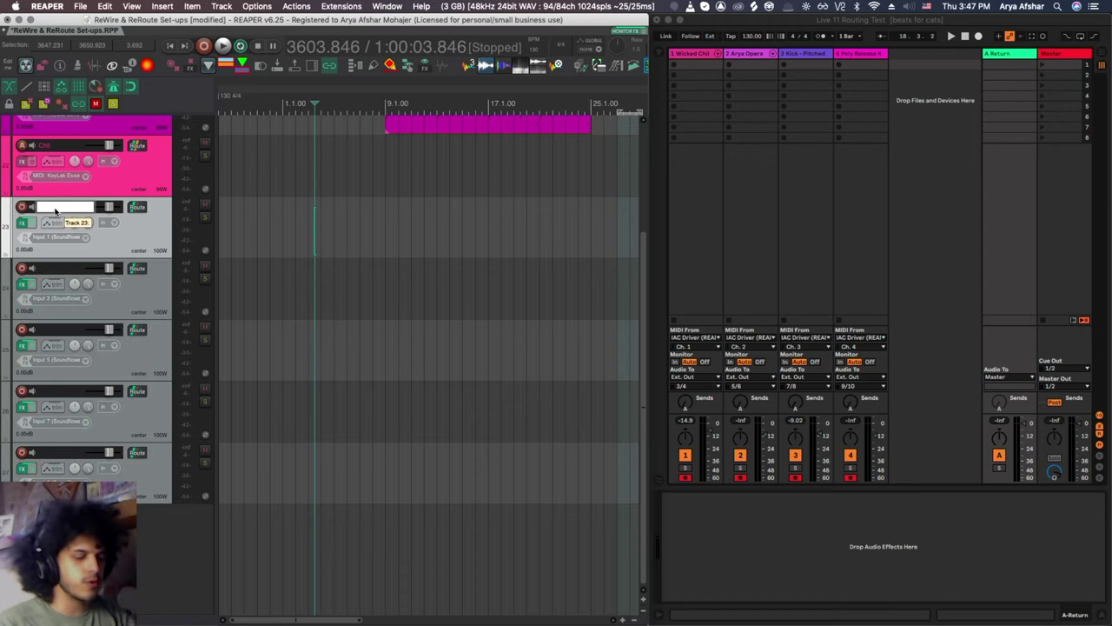
{"action": "type", "text": "Ableton Master"}
{"action": "key", "text": "Tab"}
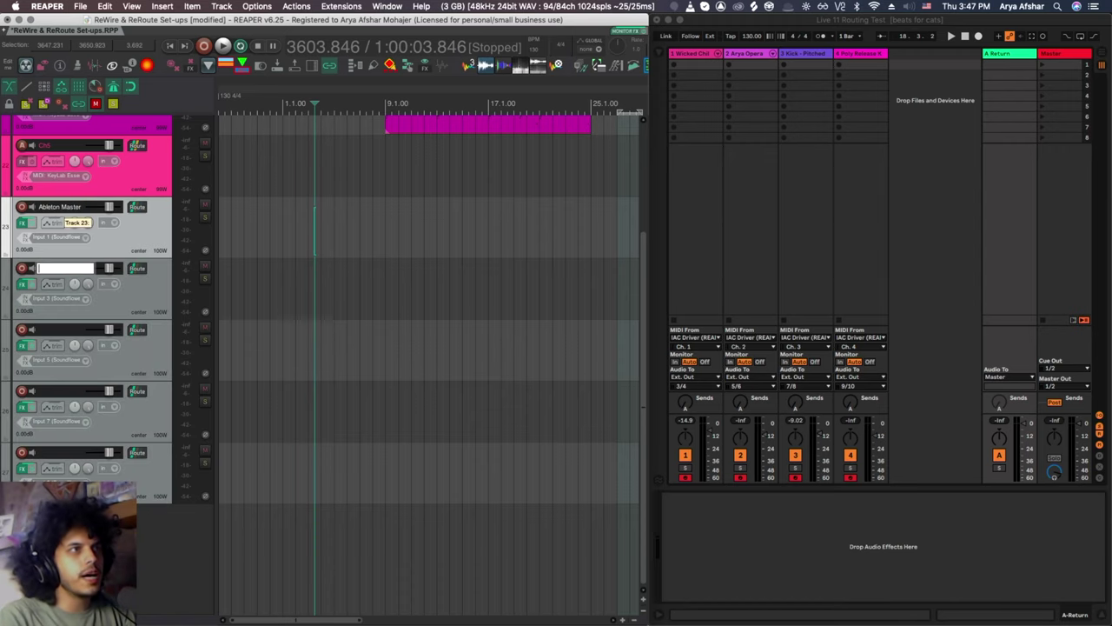
{"action": "type", "text": "Drumkit 1"}
{"action": "key", "text": "Tab"}
{"action": "type", "text": "Drumkit 2"}
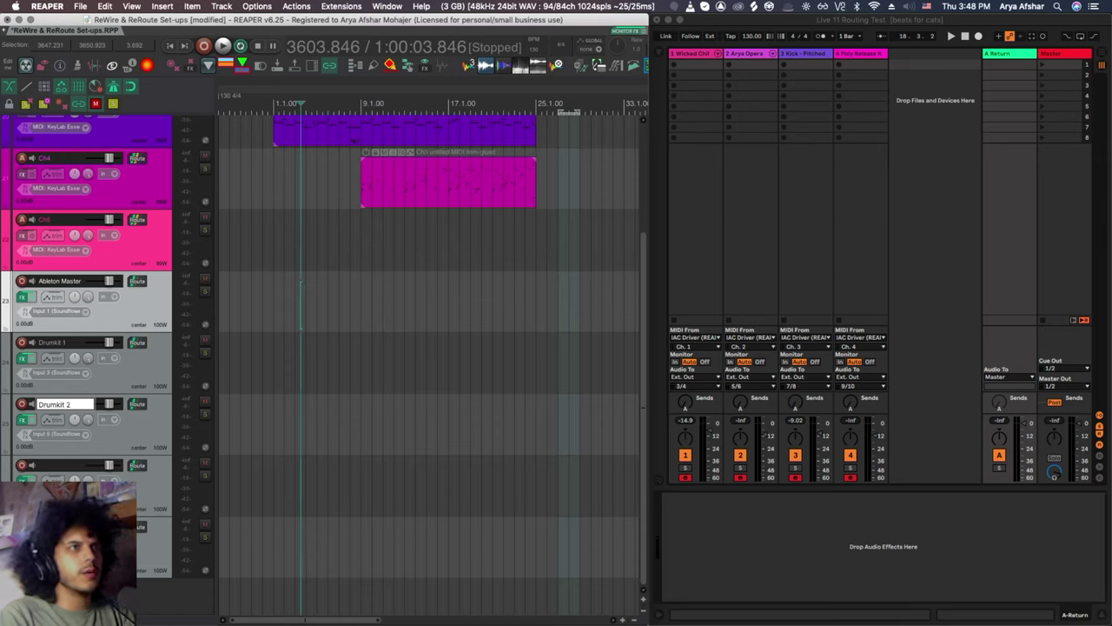
{"action": "key", "text": "Tab"}
{"action": "type", "text": "Bass Synth"}
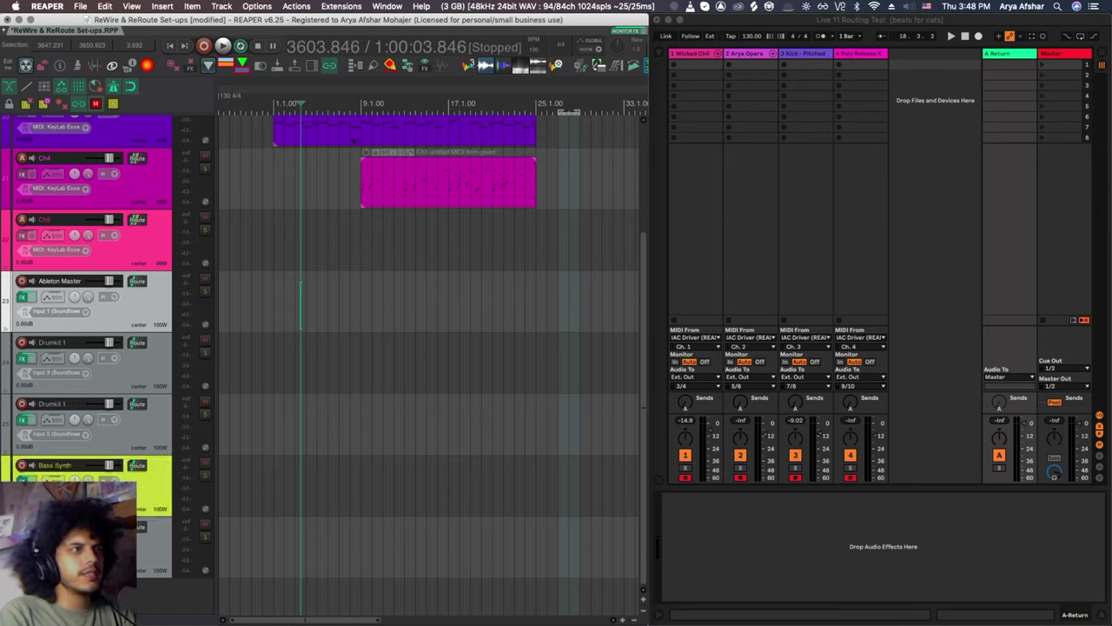
{"action": "key", "text": "Tab"}
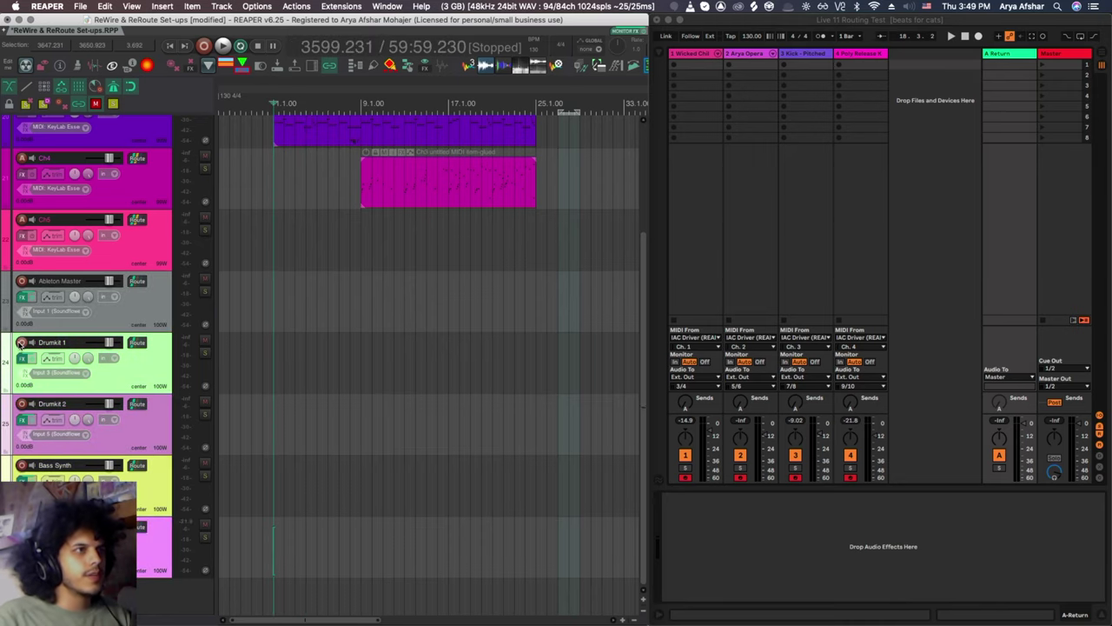
Shrink track heights to fit, set the start on Drumkit 1, and begin recording the armed tracks
{"action": "scroll", "coordinate": [90, 406], "scroll_direction": "up", "scroll_amount": 3}
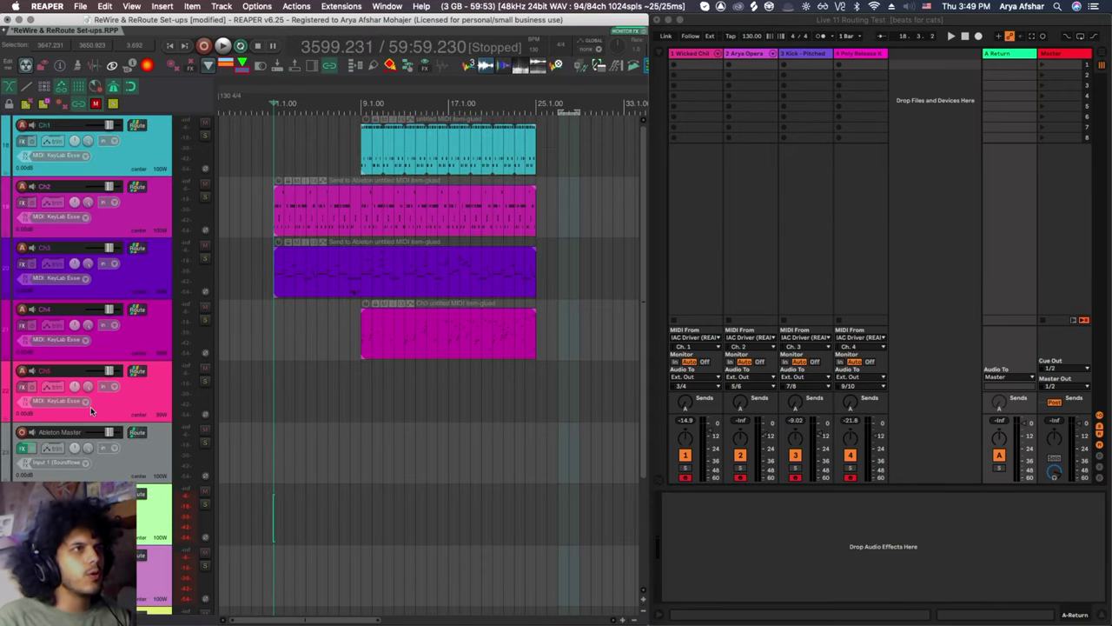
{"action": "left_click", "coordinate": [154, 274]}
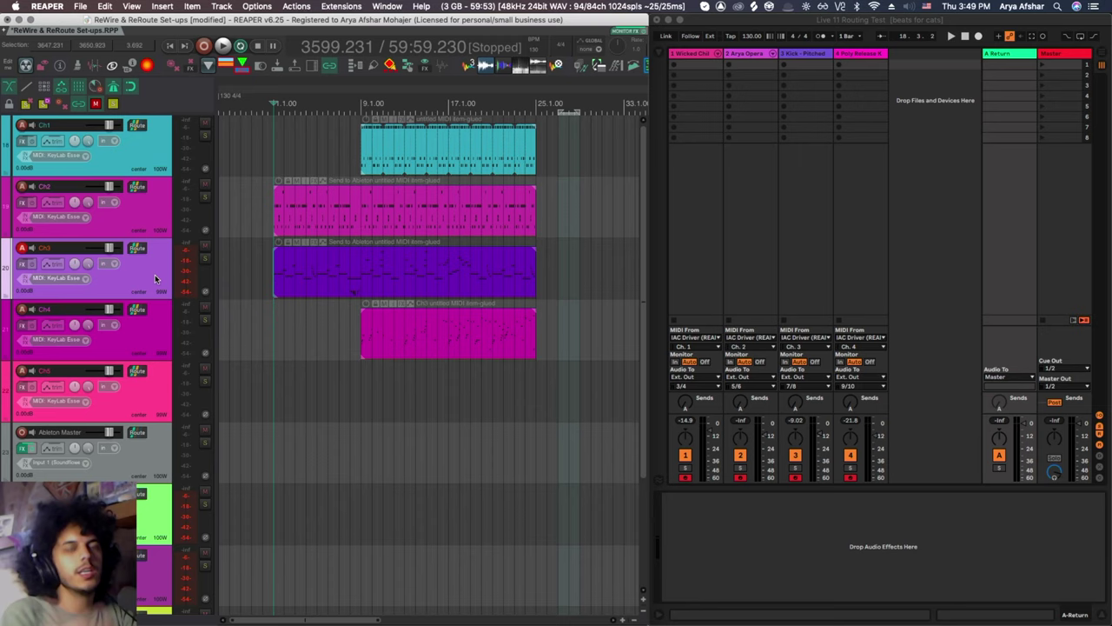
{"action": "key", "text": "Down"}
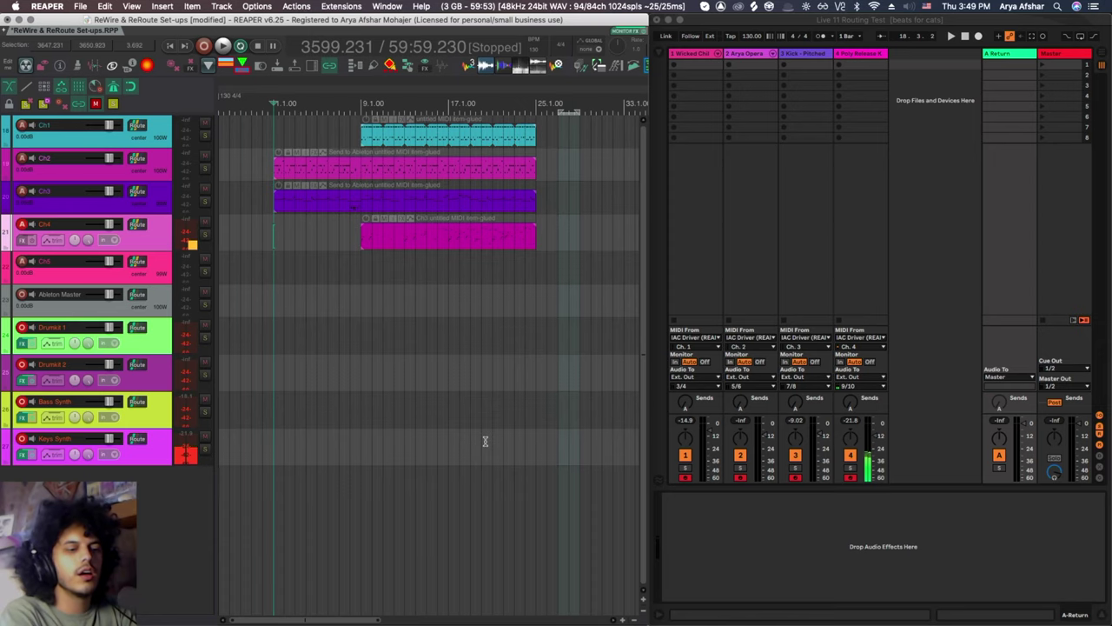
{"action": "left_click", "coordinate": [270, 324]}
{"action": "key", "text": "super+r"}
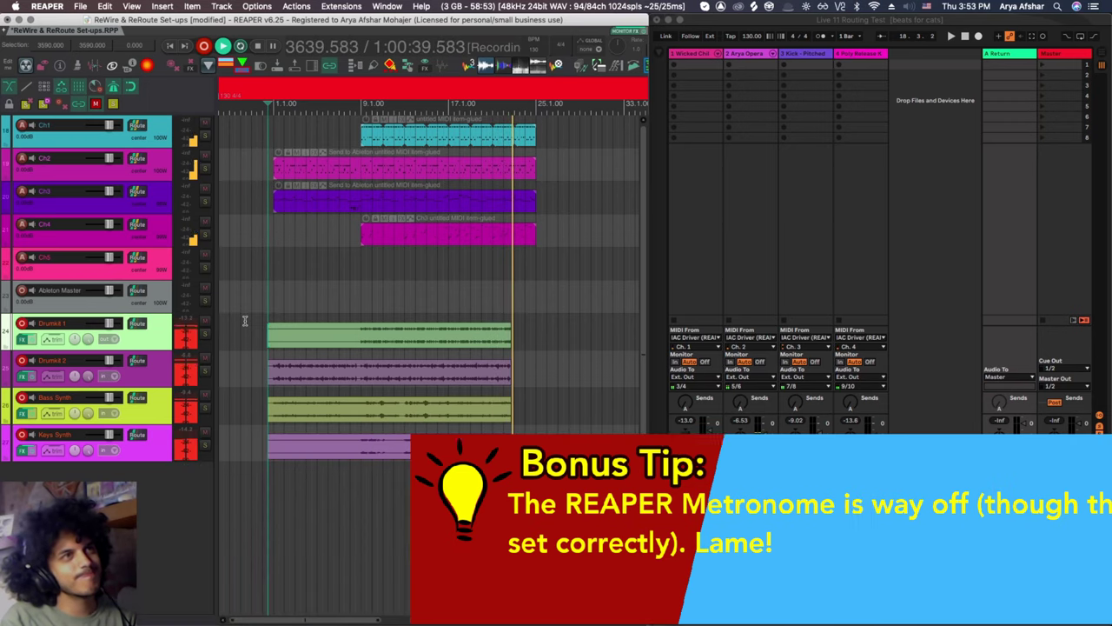
Stop recording and zoom in around bar 1 to inspect the start of the recorded takes
{"action": "key", "text": "space"}
{"action": "scroll", "coordinate": [312, 388], "scroll_direction": "down", "scroll_amount": 2}
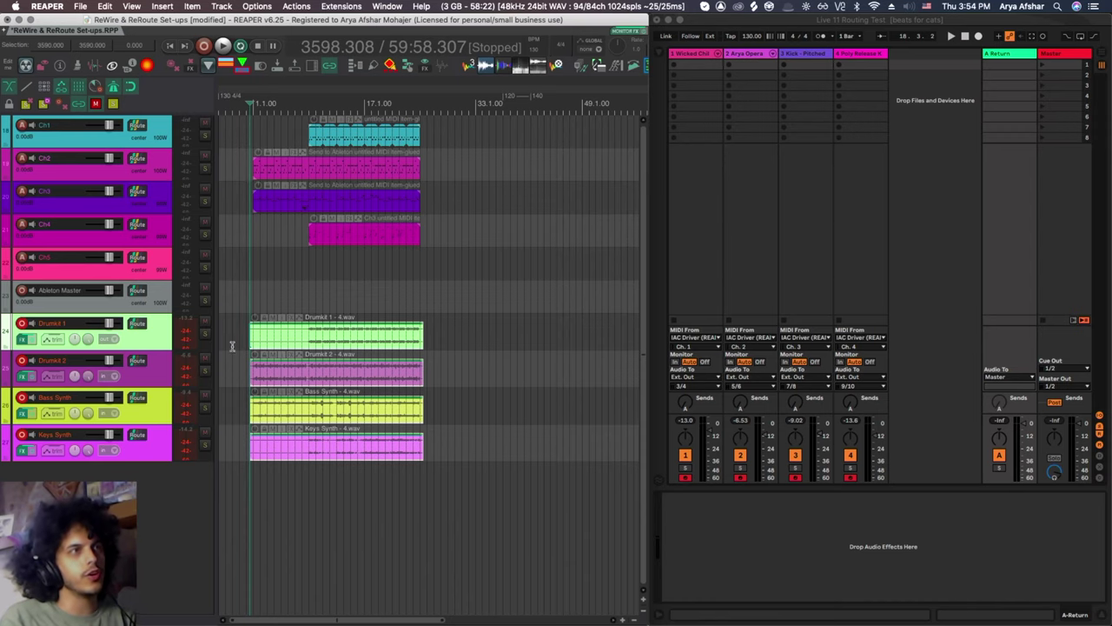
{"action": "scroll", "coordinate": [286, 347], "scroll_direction": "up", "scroll_amount": 5}
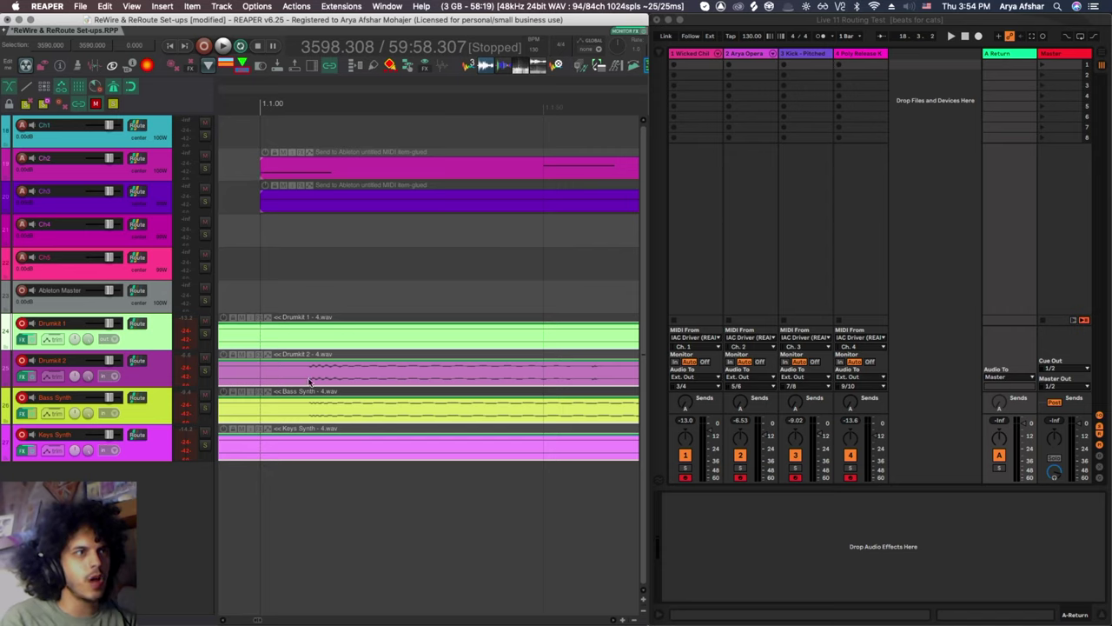
{"action": "left_click_drag", "start_coordinate": [265, 223], "coordinate": [310, 217]}
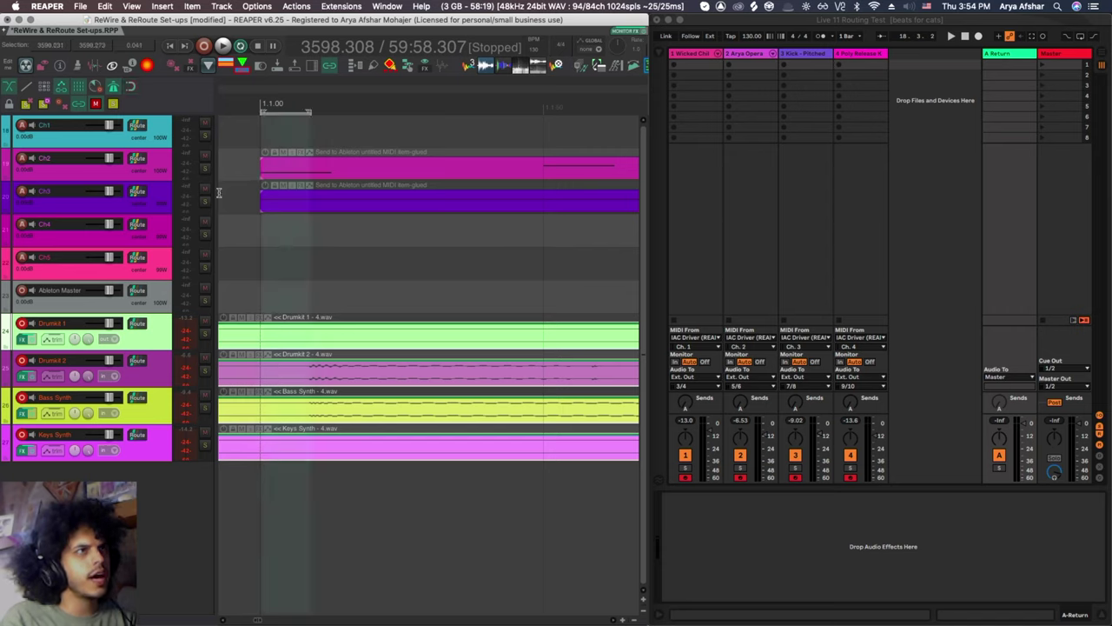
{"action": "left_click", "coordinate": [297, 292]}
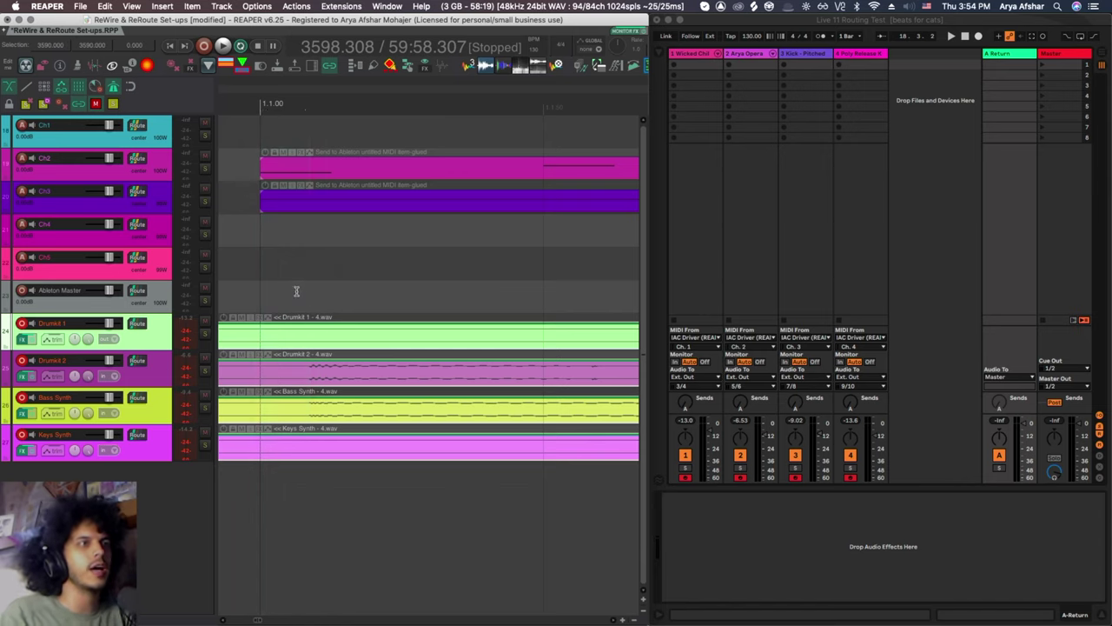
Nudge the recorded items about 0.0.06 earlier onto the bar 1 grid line, then play back to check
{"action": "scroll", "coordinate": [296, 291], "scroll_direction": "down", "scroll_amount": 3}
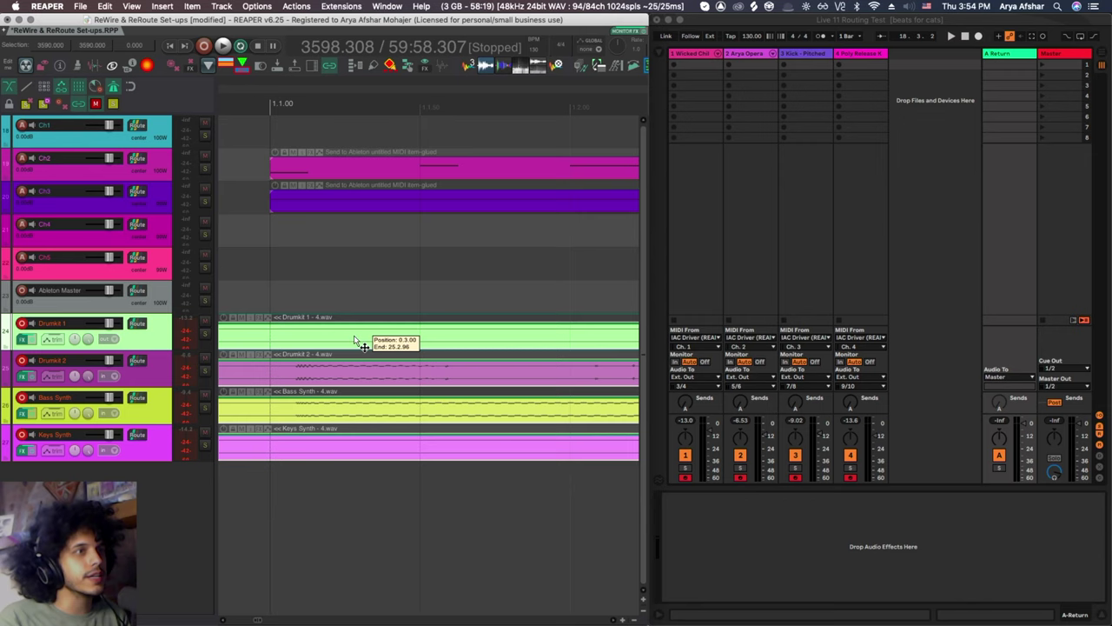
{"action": "mouse_move", "coordinate": [348, 339]}
{"action": "left_mouse_down"}
{"action": "mouse_move", "coordinate": [327, 339]}
{"action": "mouse_move", "coordinate": [360, 335]}
{"action": "mouse_move", "coordinate": [331, 340]}
{"action": "left_mouse_up"}
{"action": "scroll", "coordinate": [331, 339], "scroll_direction": "down", "scroll_amount": 10}
{"action": "key", "text": "space"}
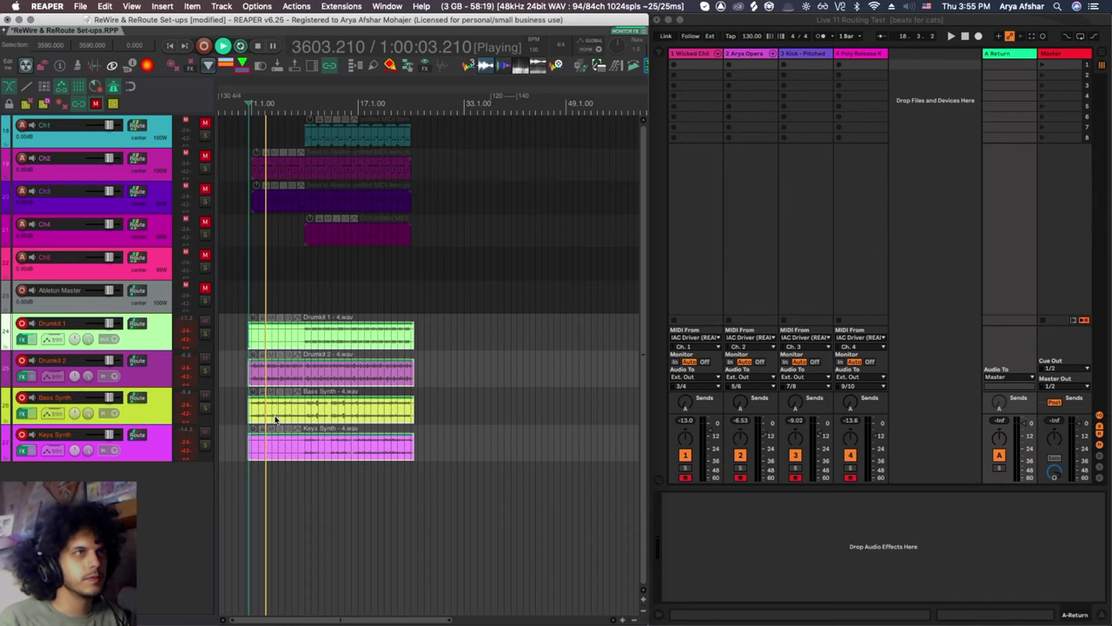
{"action": "key", "text": "space"}
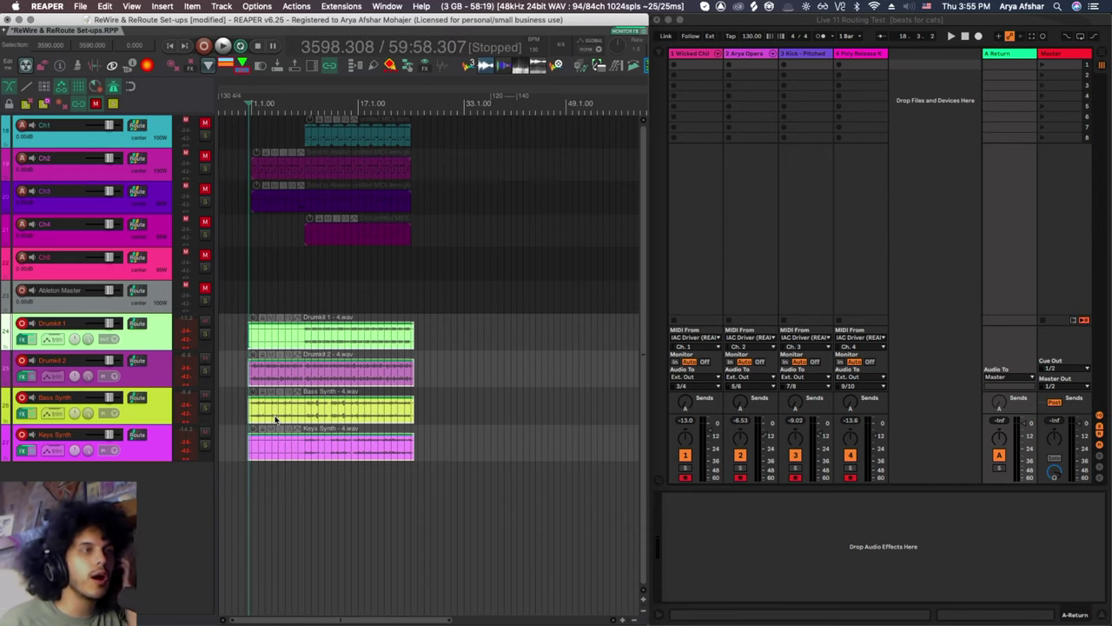
{"action": "scroll", "coordinate": [275, 420], "scroll_direction": "up", "scroll_amount": 3}
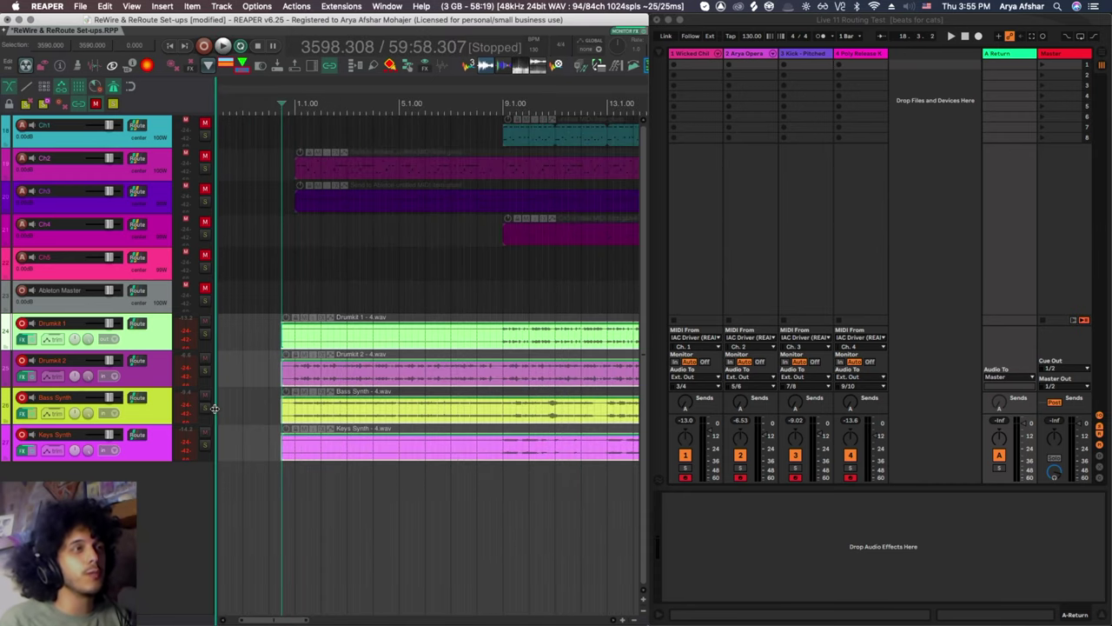